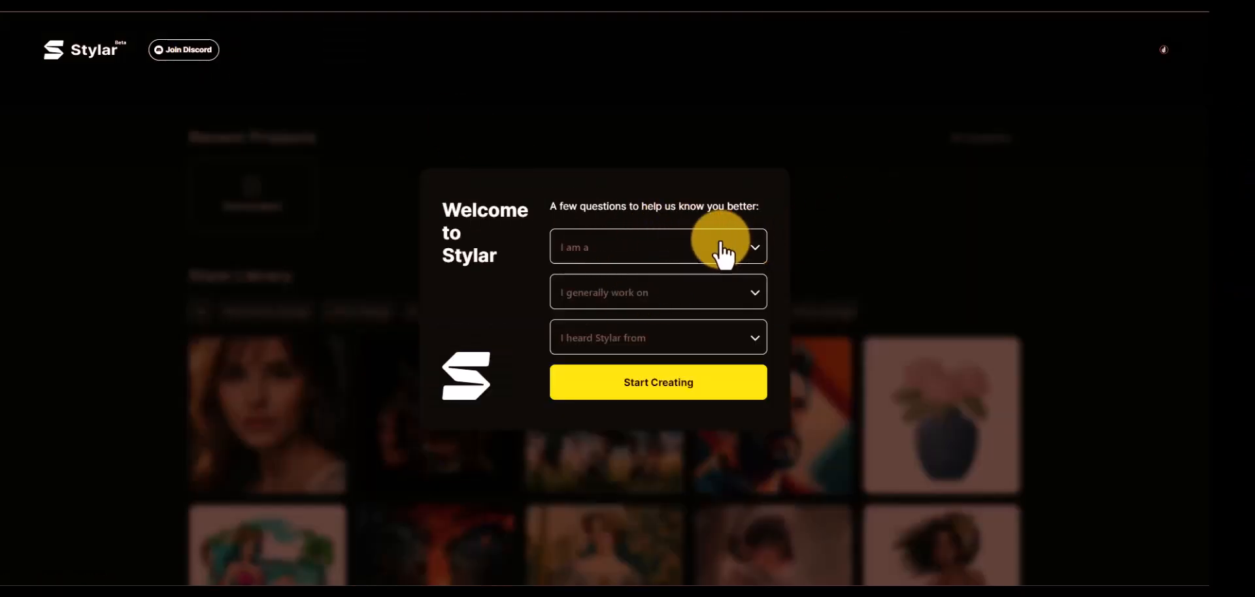
# - In the welcome questionnaire, choose Designer as the role and Graphic/Visual design as the general type of work
pyautogui.click(662, 257)
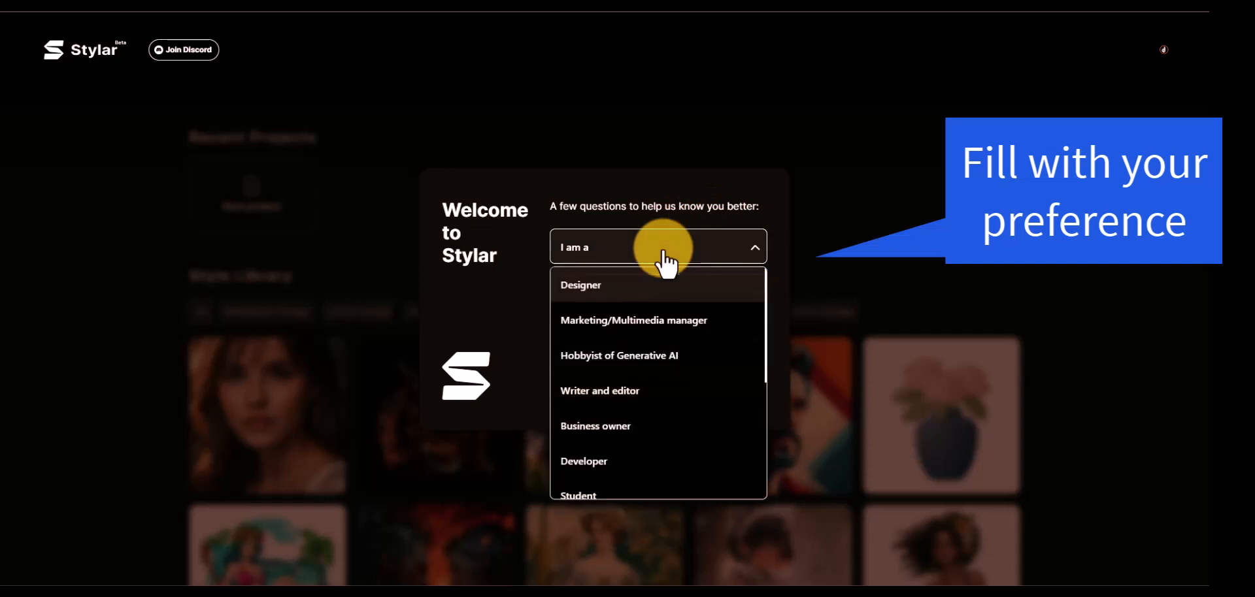
pyautogui.click(662, 287)
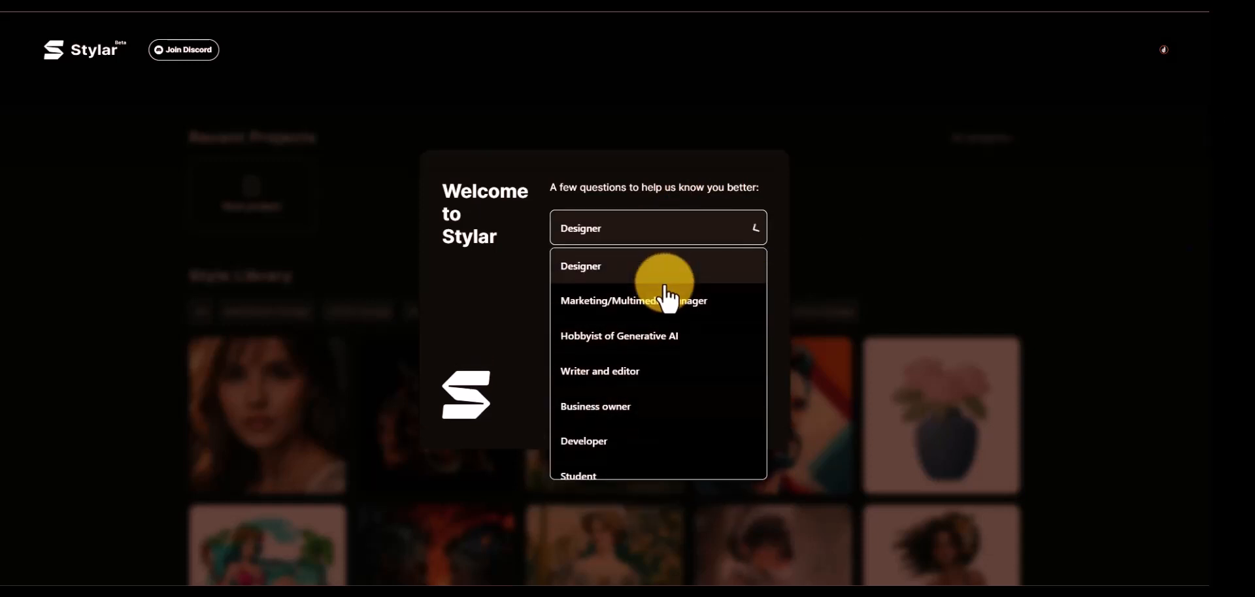
pyautogui.click(657, 287)
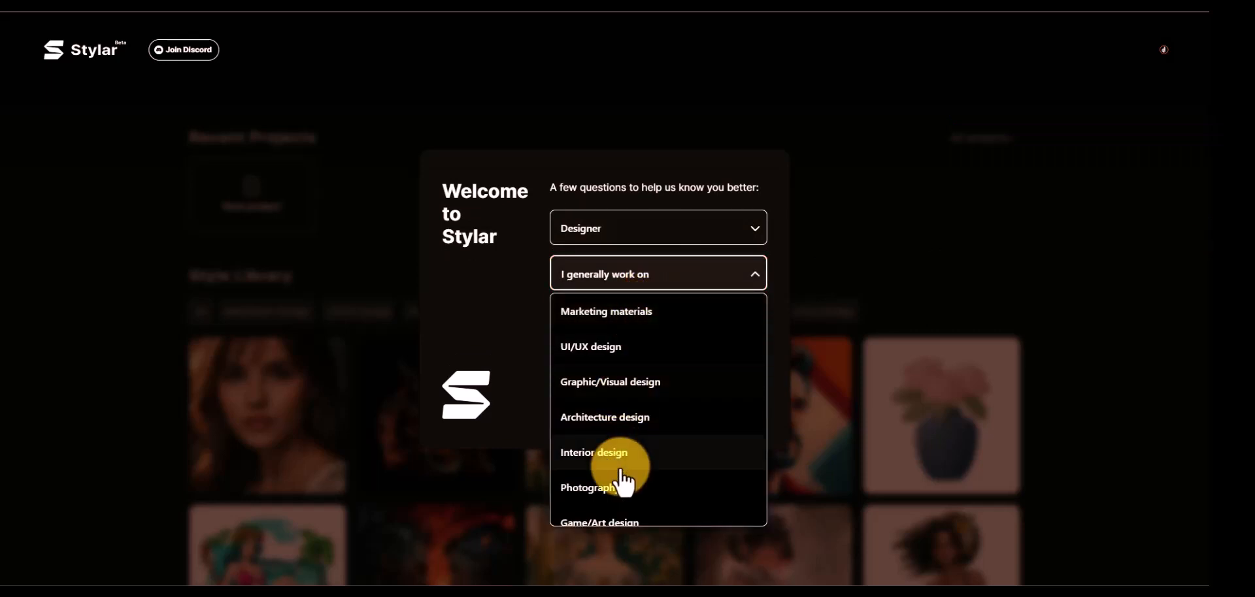
pyautogui.scroll(-2, 621, 480)
pyautogui.scroll(-1, 621, 480)
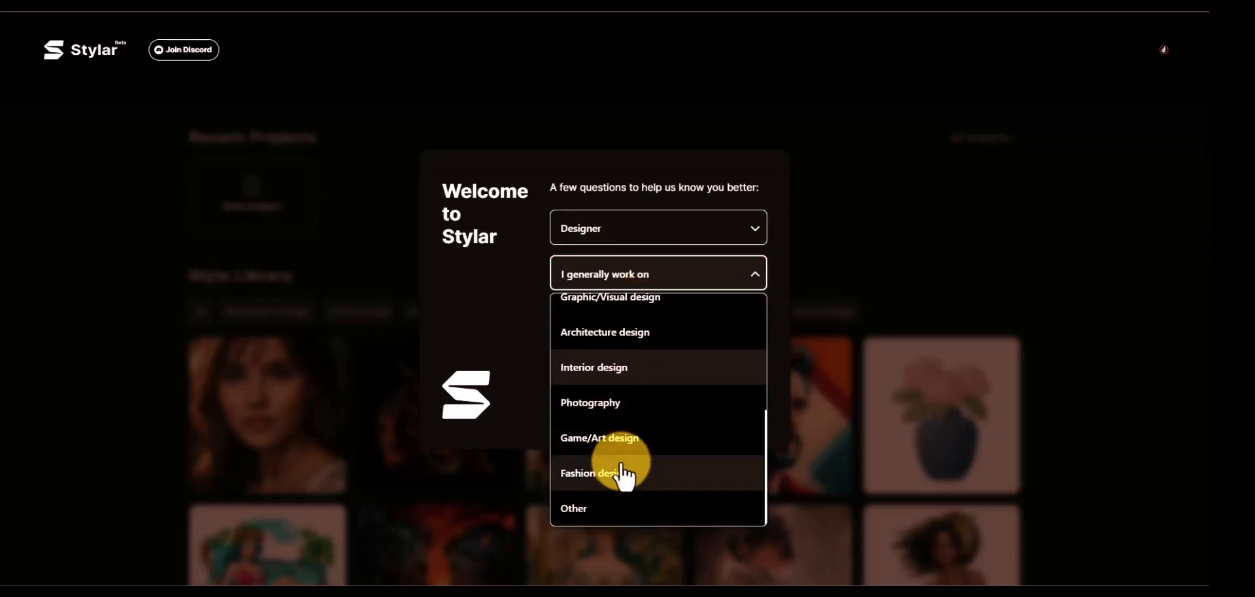
pyautogui.click(624, 306)
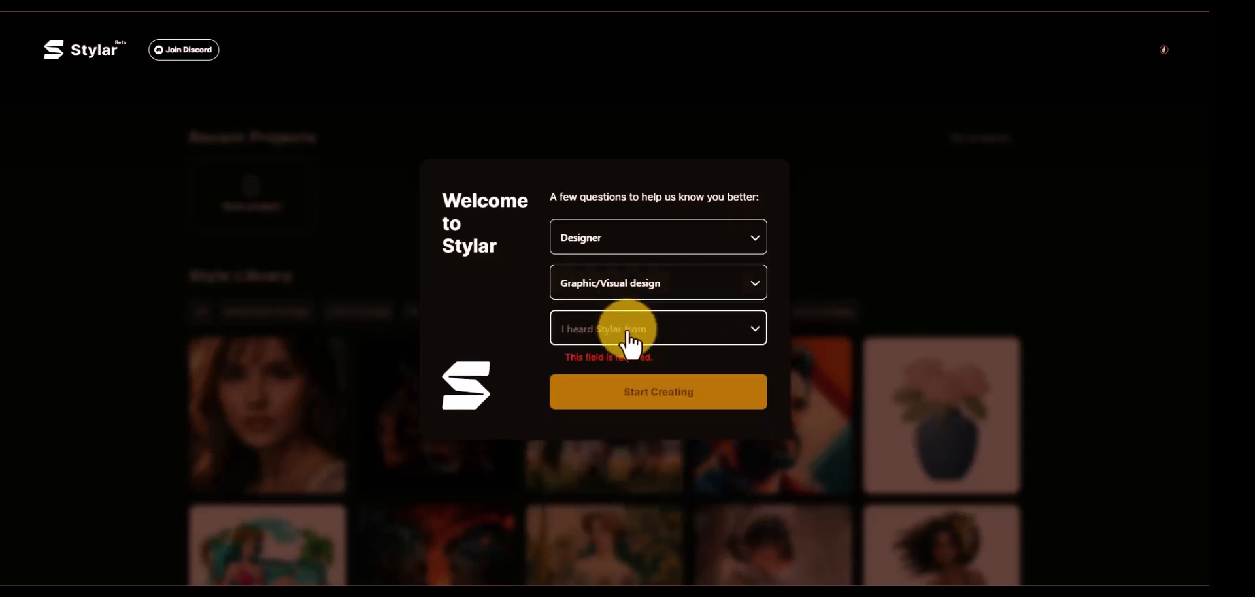
# - Choose Other as the answer for where Stylar was heard about
pyautogui.click(629, 330)
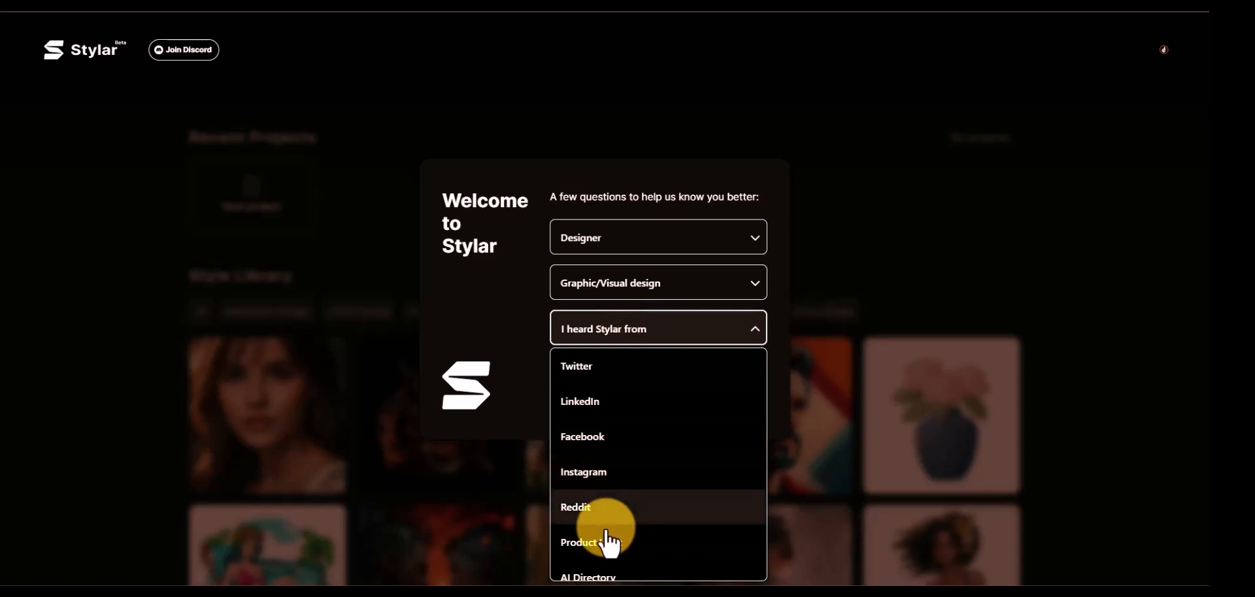
pyautogui.scroll(-3, 617, 451)
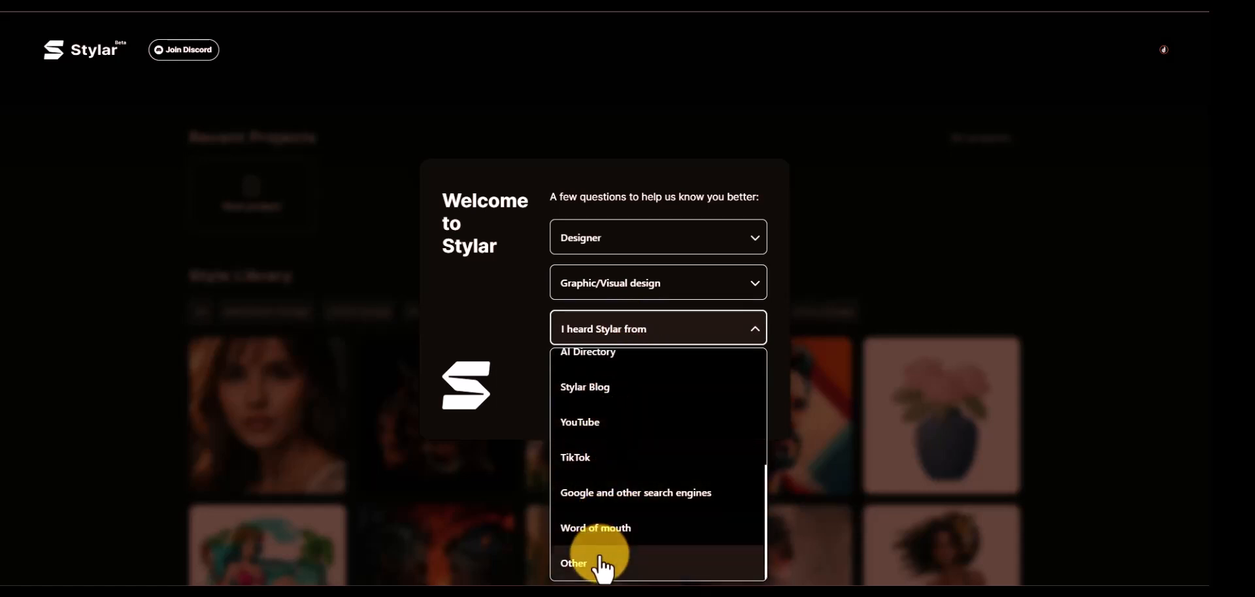
pyautogui.scroll(3, 602, 570)
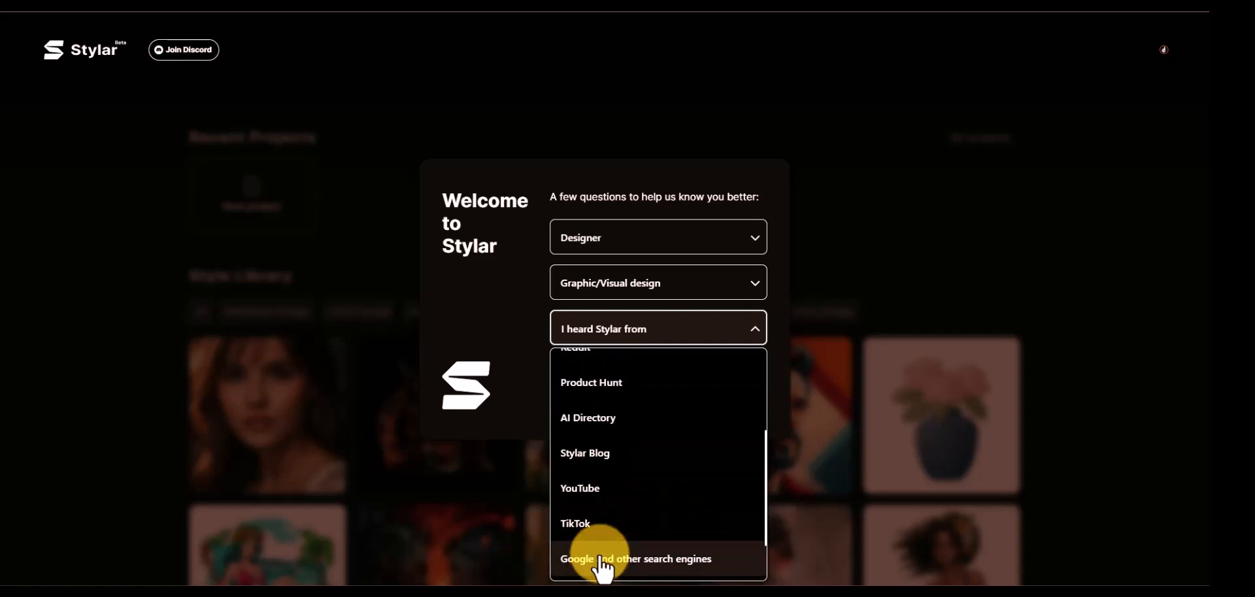
pyautogui.scroll(-2, 601, 570)
pyautogui.scroll(-1, 603, 570)
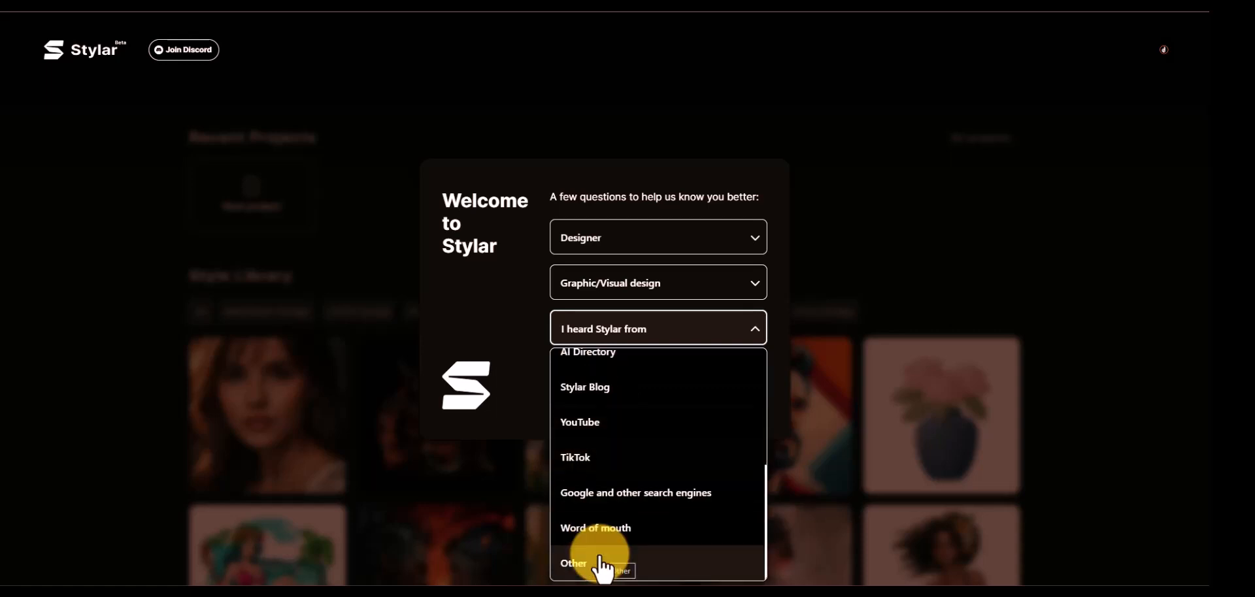
pyautogui.click(603, 565)
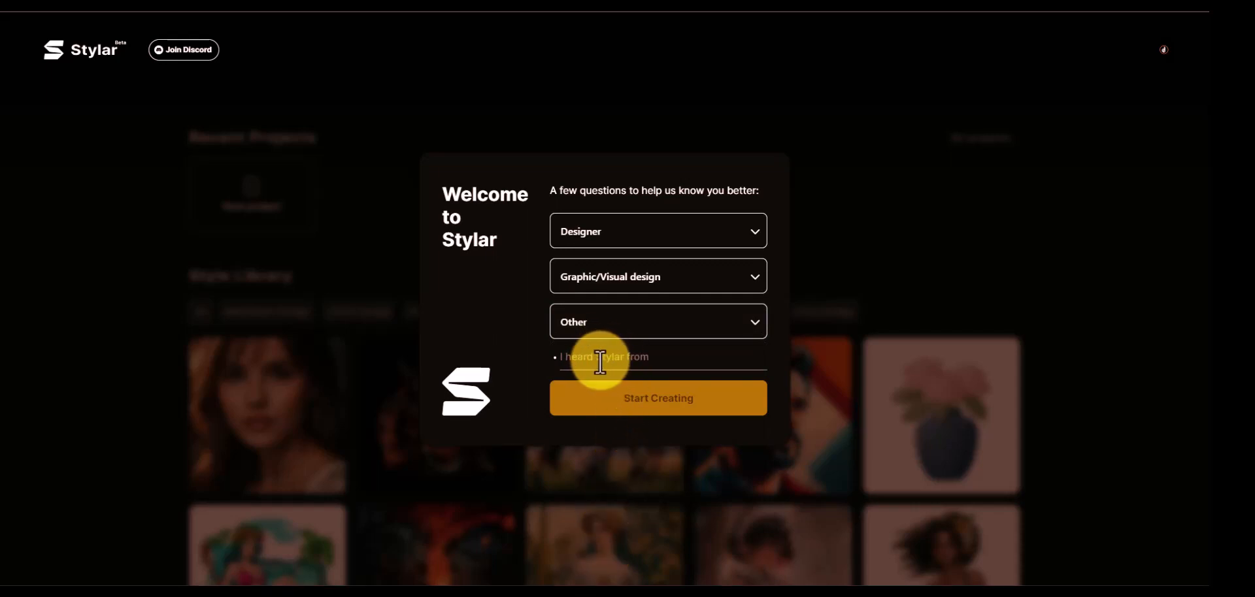
# - Set the source where Stylar was heard about to Google and other search engines, and submit the questionnaire
pyautogui.click(629, 333)
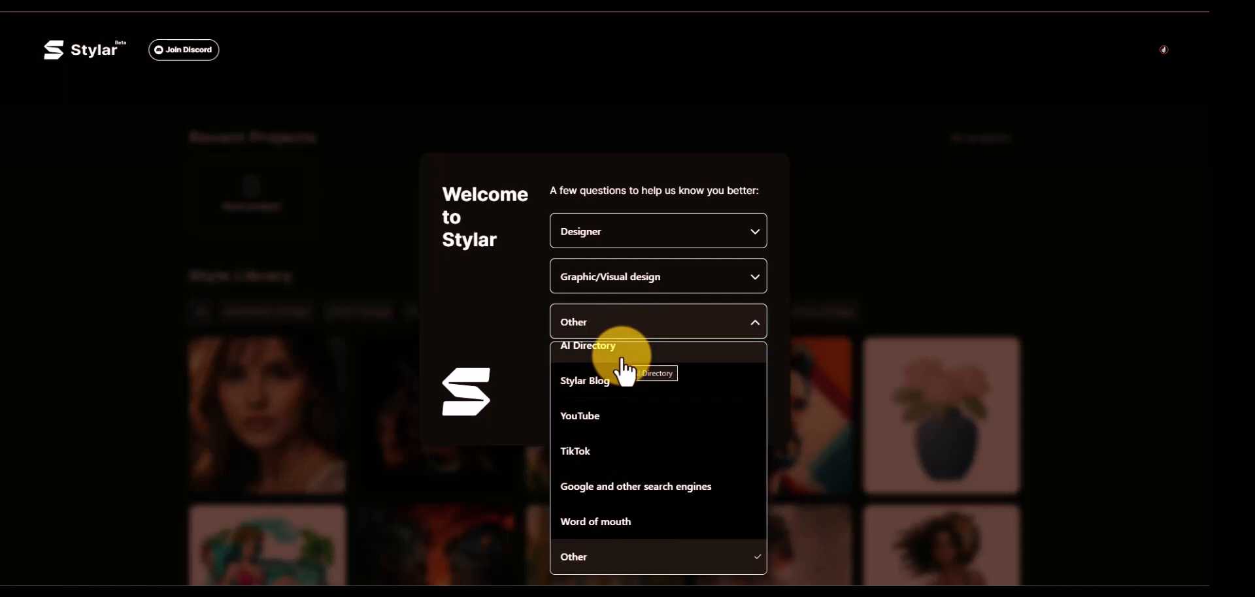
pyautogui.click(630, 487)
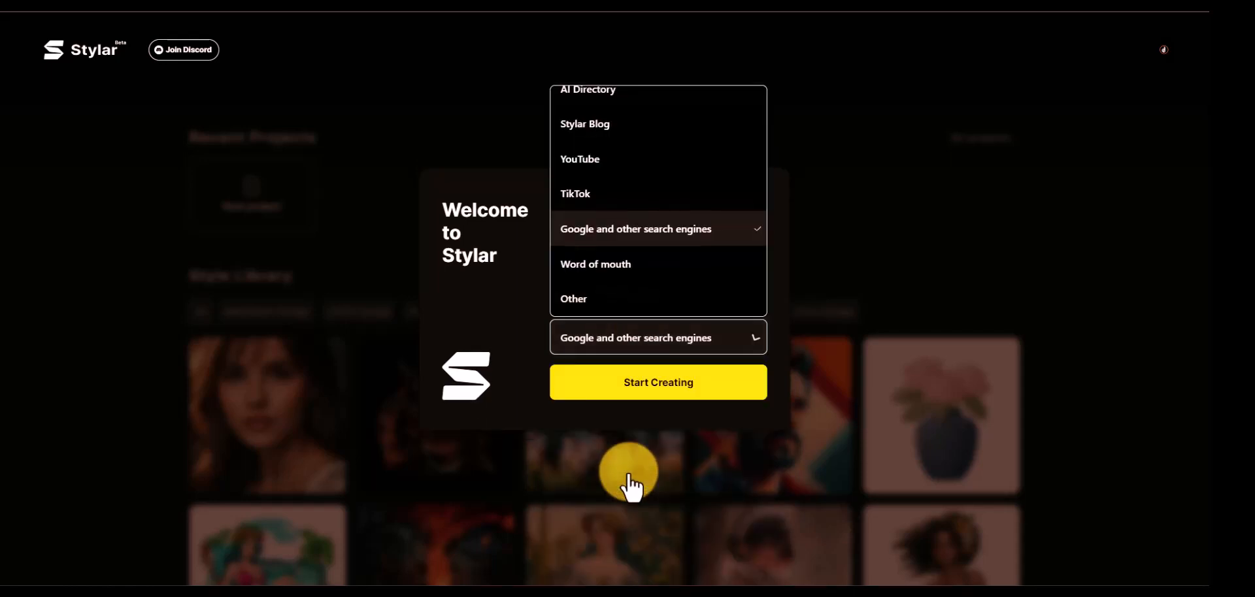
pyautogui.click(660, 385)
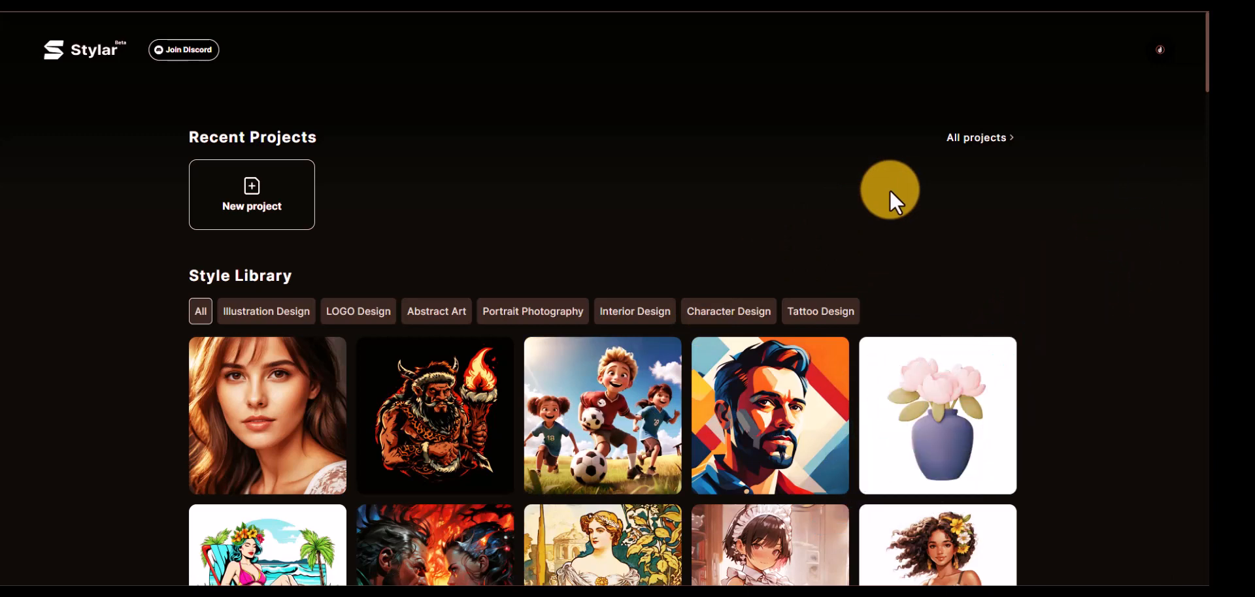
# - Browse the Style Library's sample images to examine the available styles
pyautogui.scroll(-2, 317, 383)
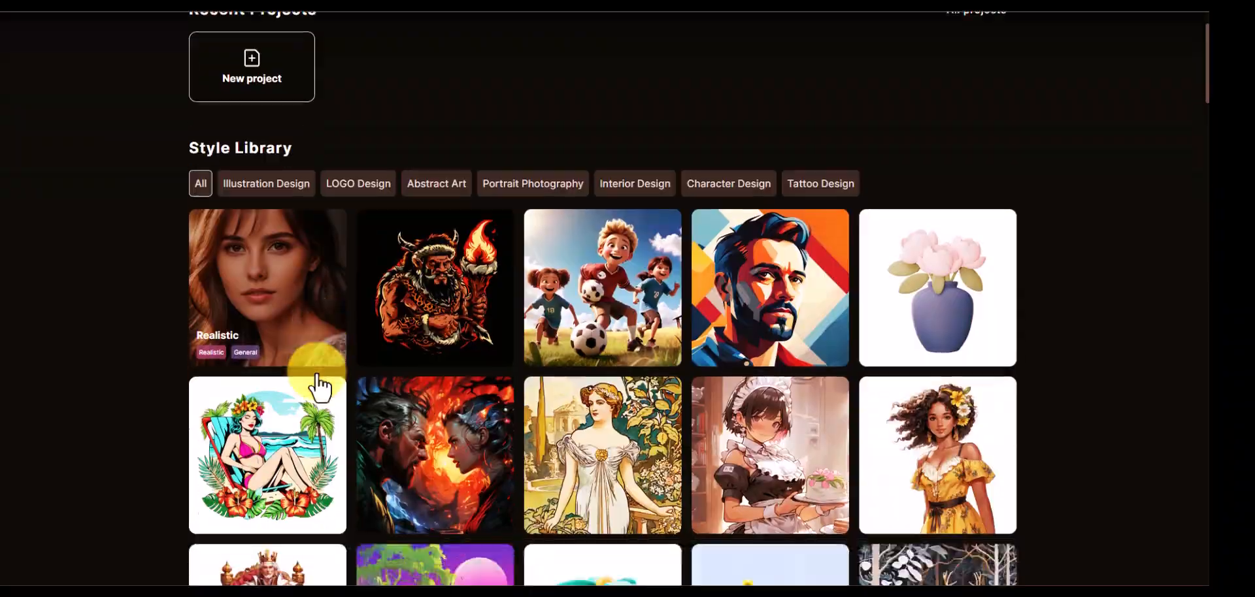
pyautogui.scroll(-3, 317, 382)
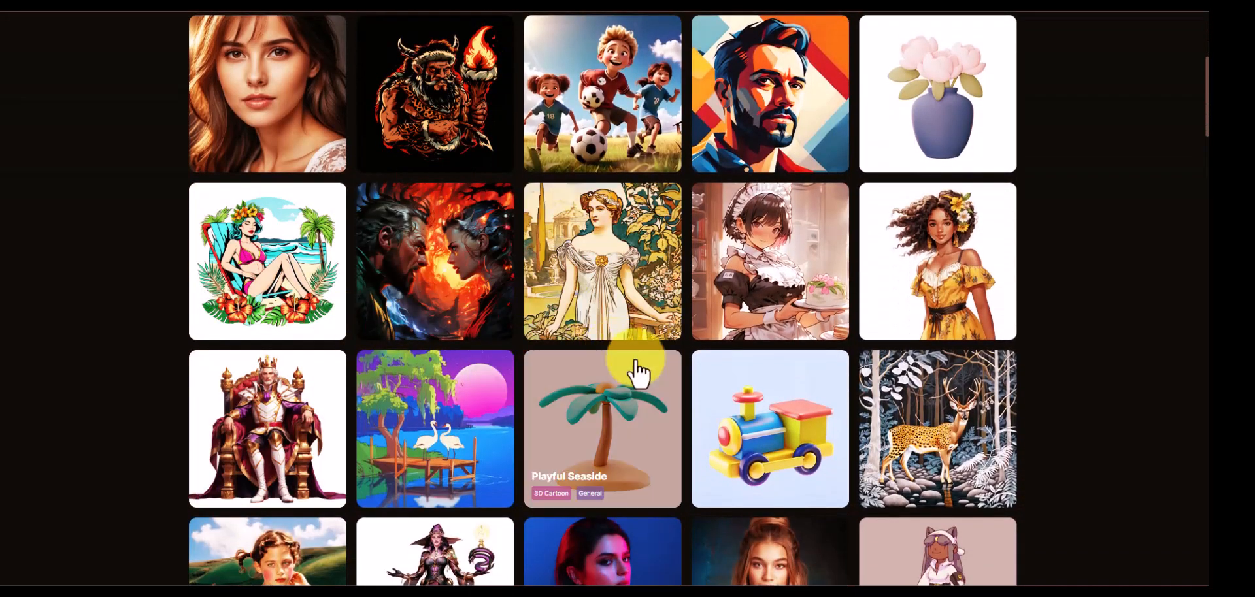
pyautogui.scroll(-10, 637, 372)
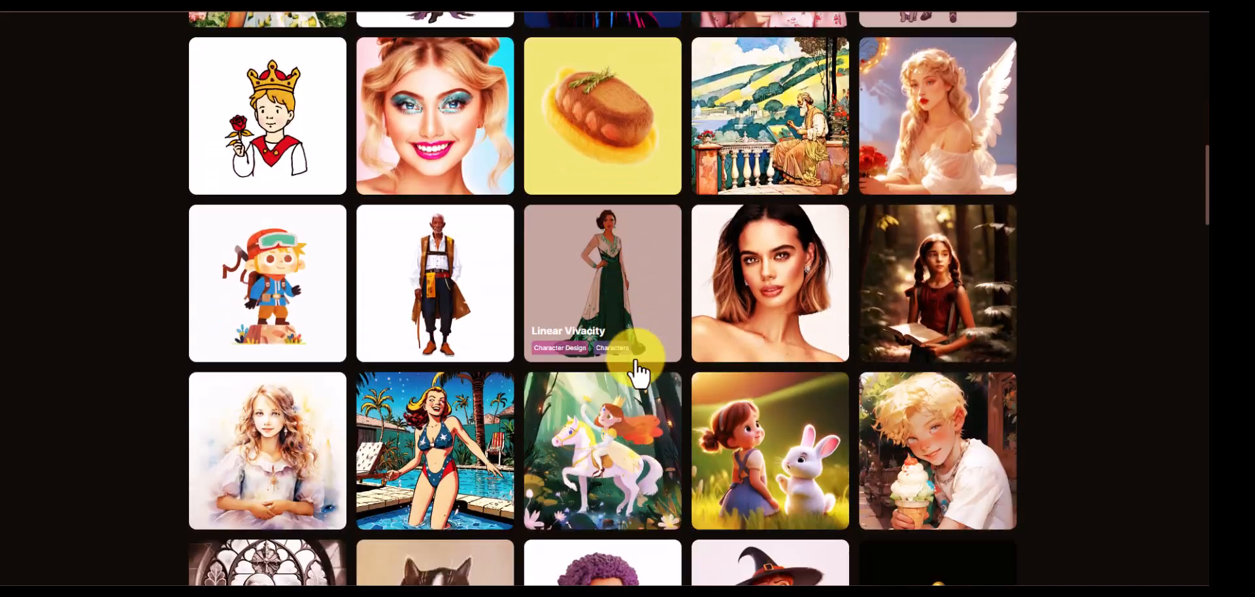
pyautogui.scroll(-1, 637, 372)
pyautogui.scroll(-2, 638, 372)
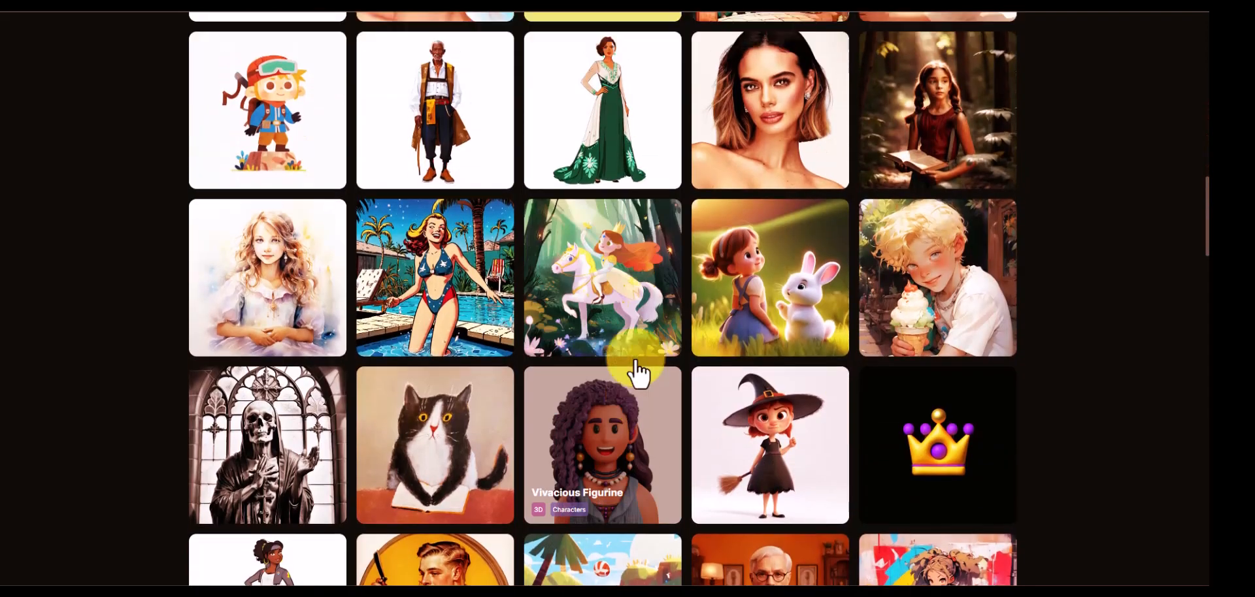
pyautogui.scroll(15, 638, 373)
pyautogui.scroll(2, 638, 373)
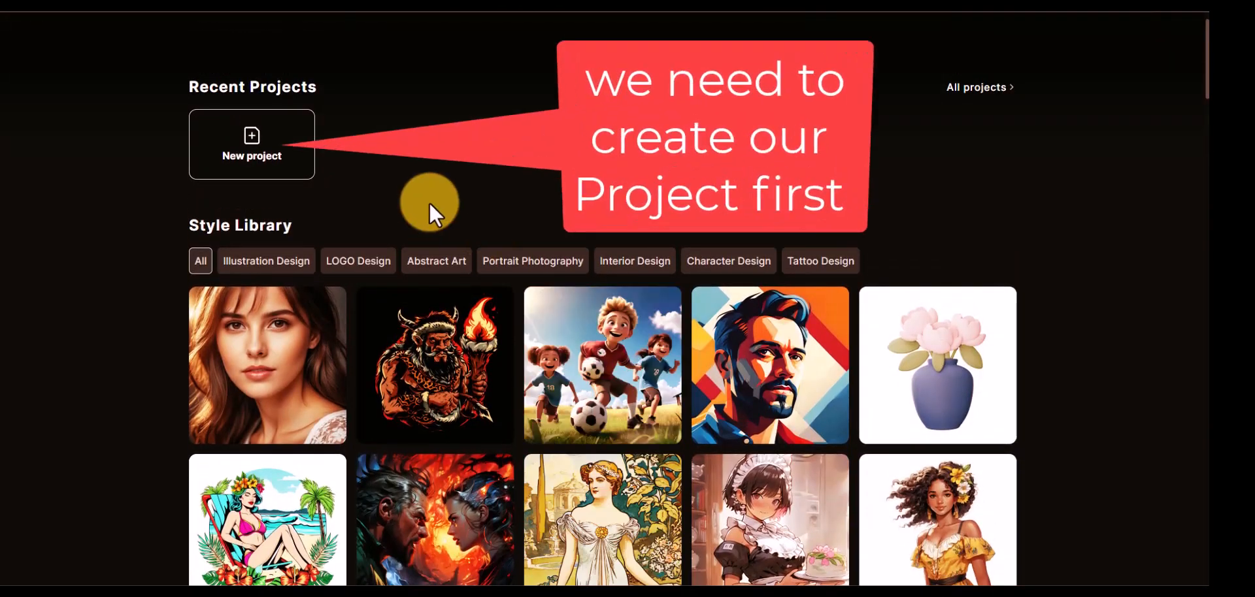
# - Create a new untitled project with a 1:1 canvas of 1536 × 1536
pyautogui.click(245, 145)
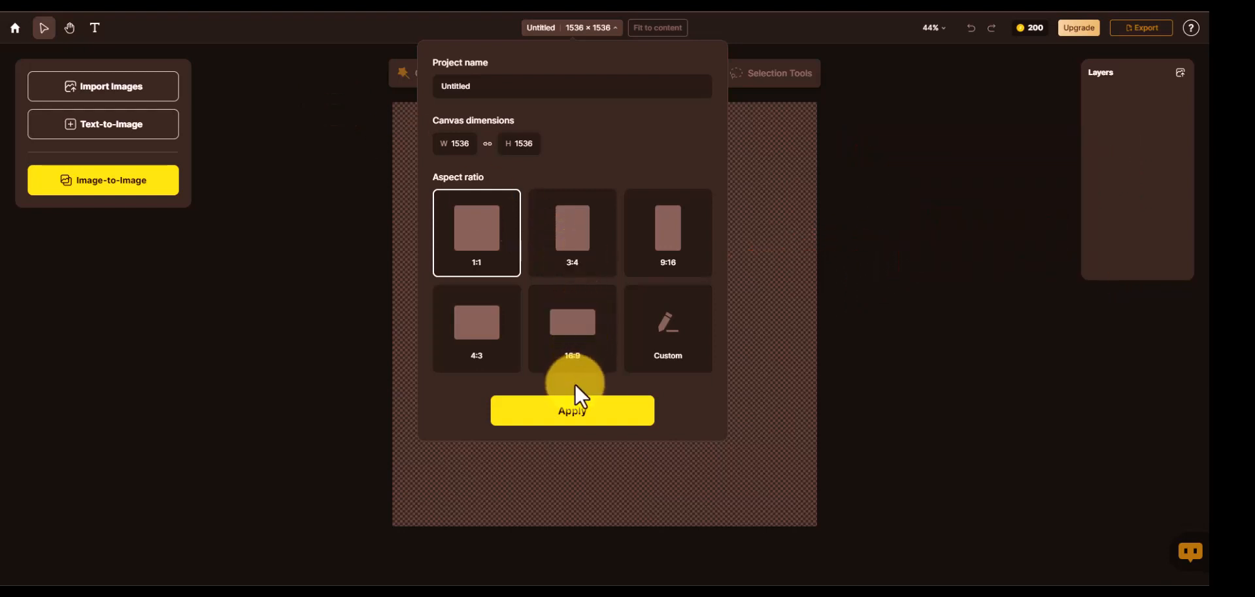
pyautogui.click(581, 421)
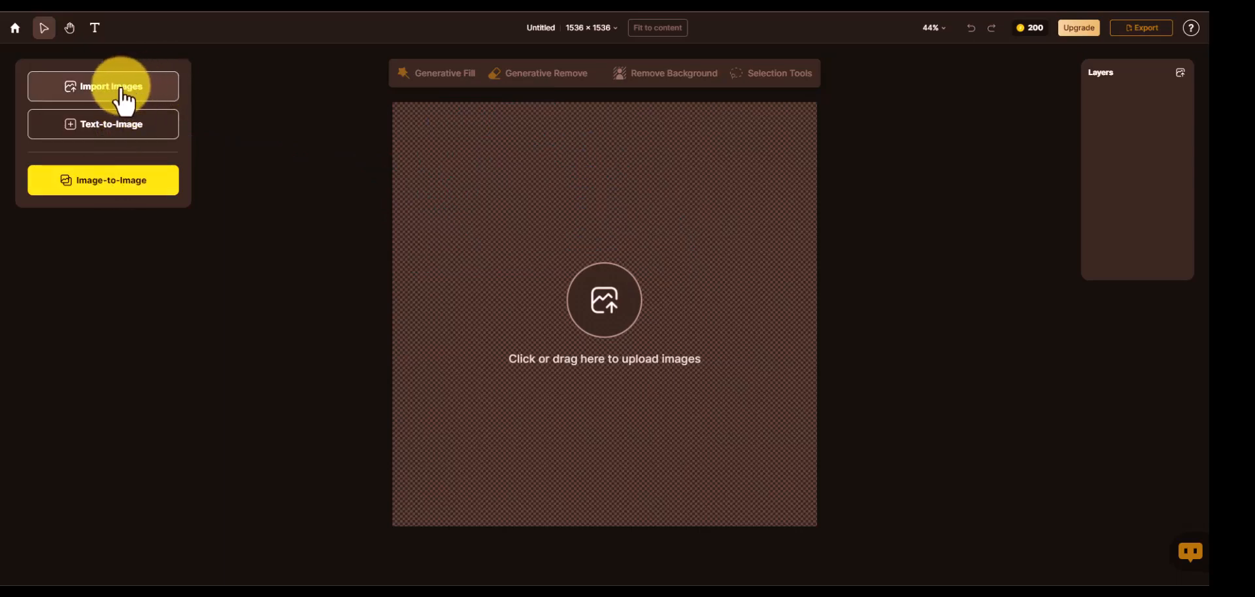
# - Start a Text-to-Image generation and choose the Innocent Cutie style
pyautogui.click(129, 130)
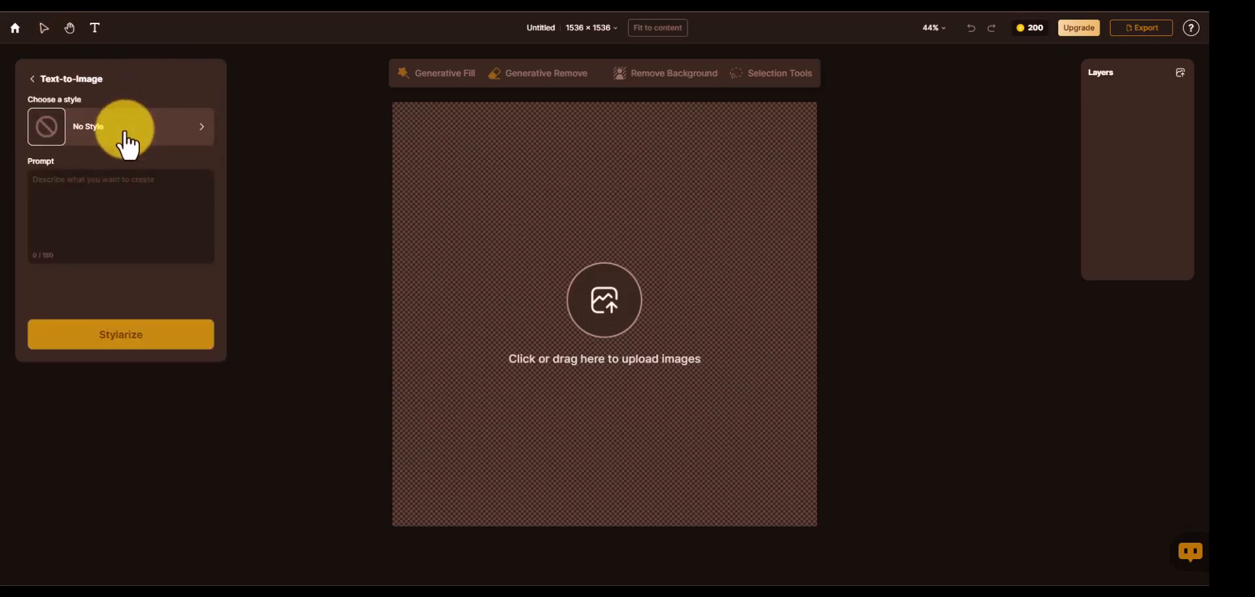
pyautogui.click(126, 136)
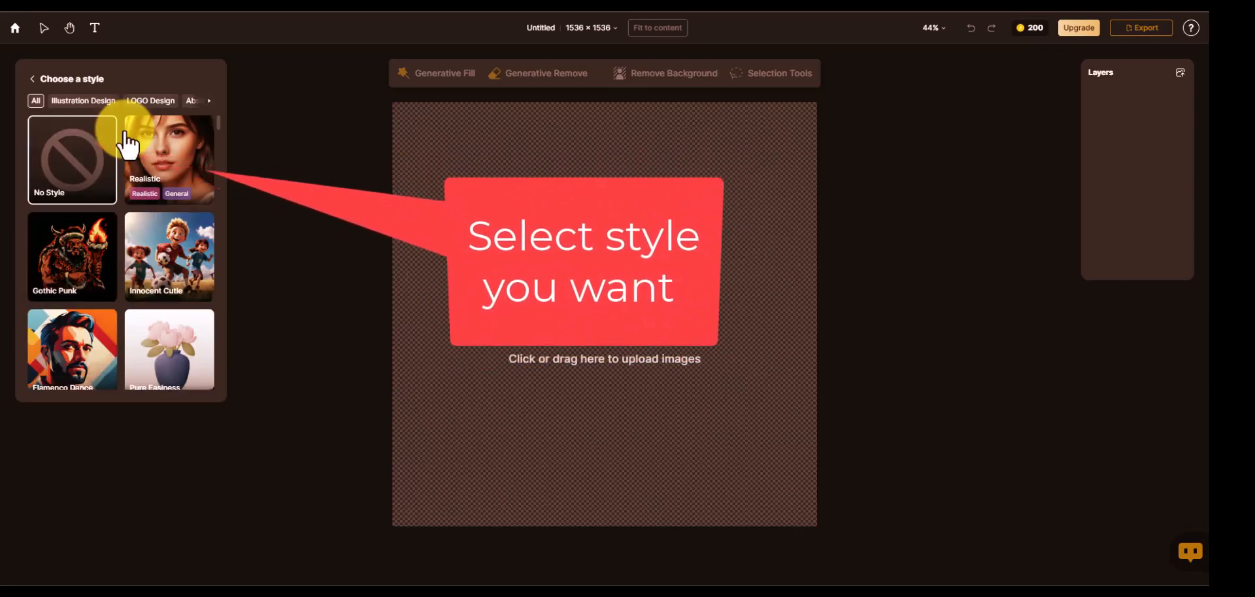
pyautogui.click(171, 256)
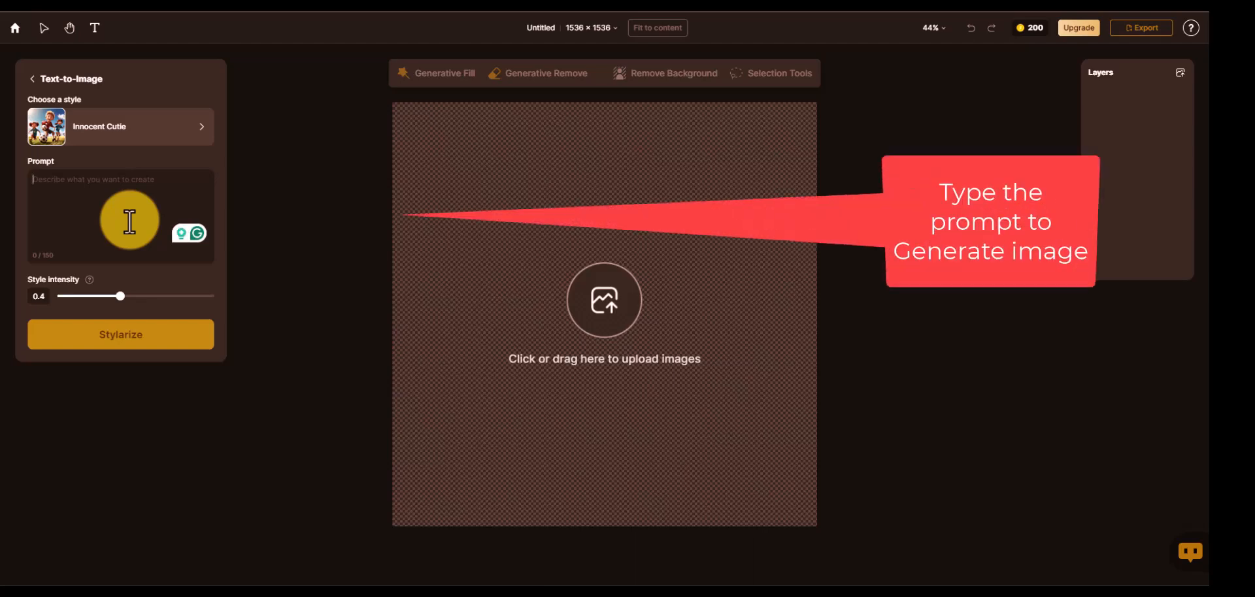
# - Enter the prompt "Lionel messi football player" and generate the images at style intensity 0.4
pyautogui.write('l')
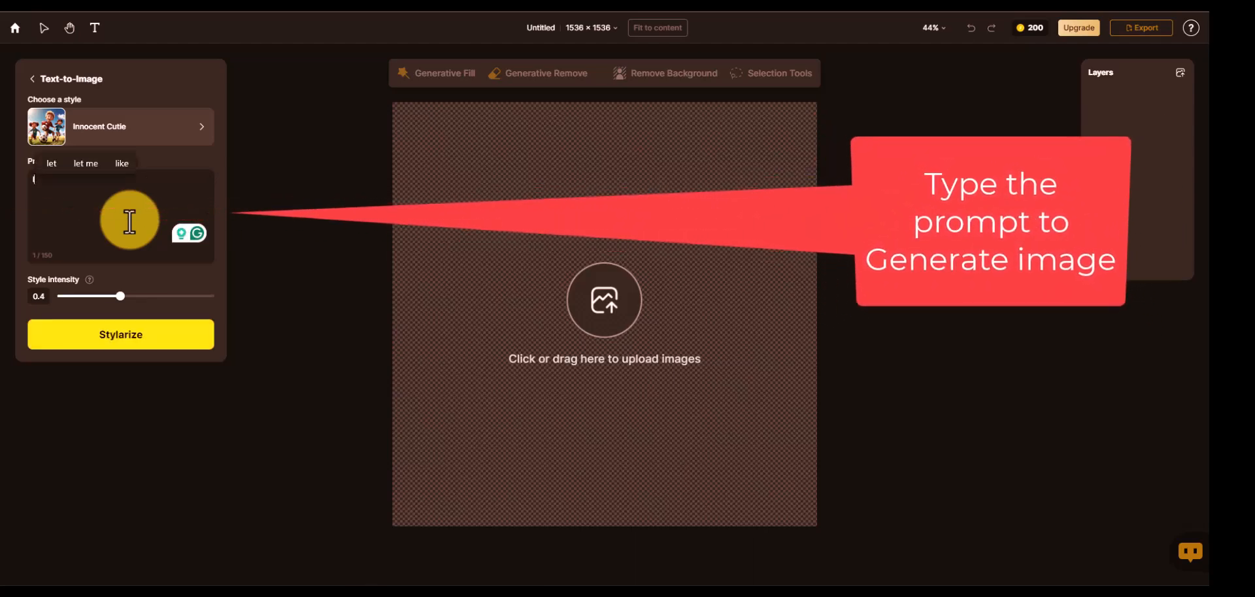
pyautogui.write('ion')
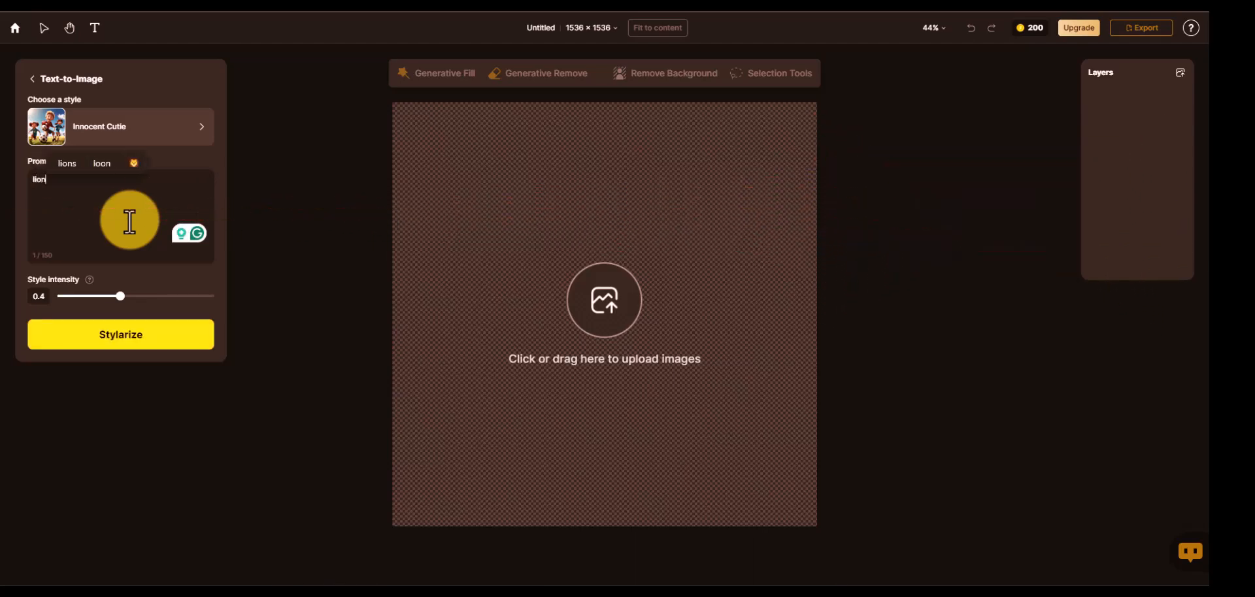
pyautogui.write('el')
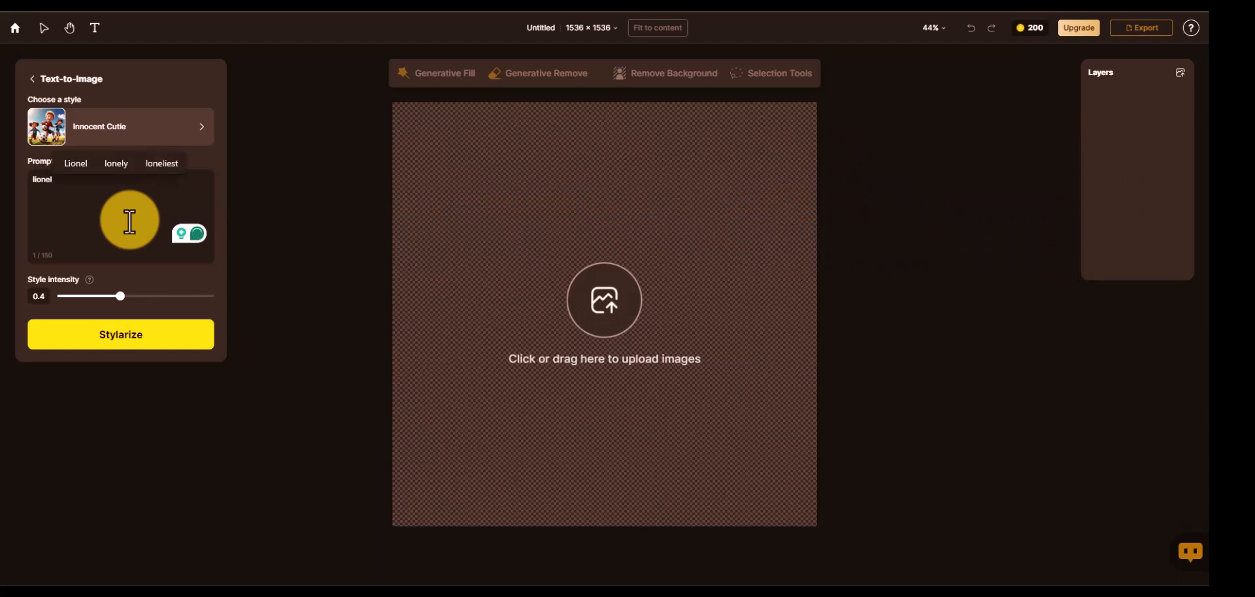
pyautogui.press('Up')
pyautogui.press('Return')
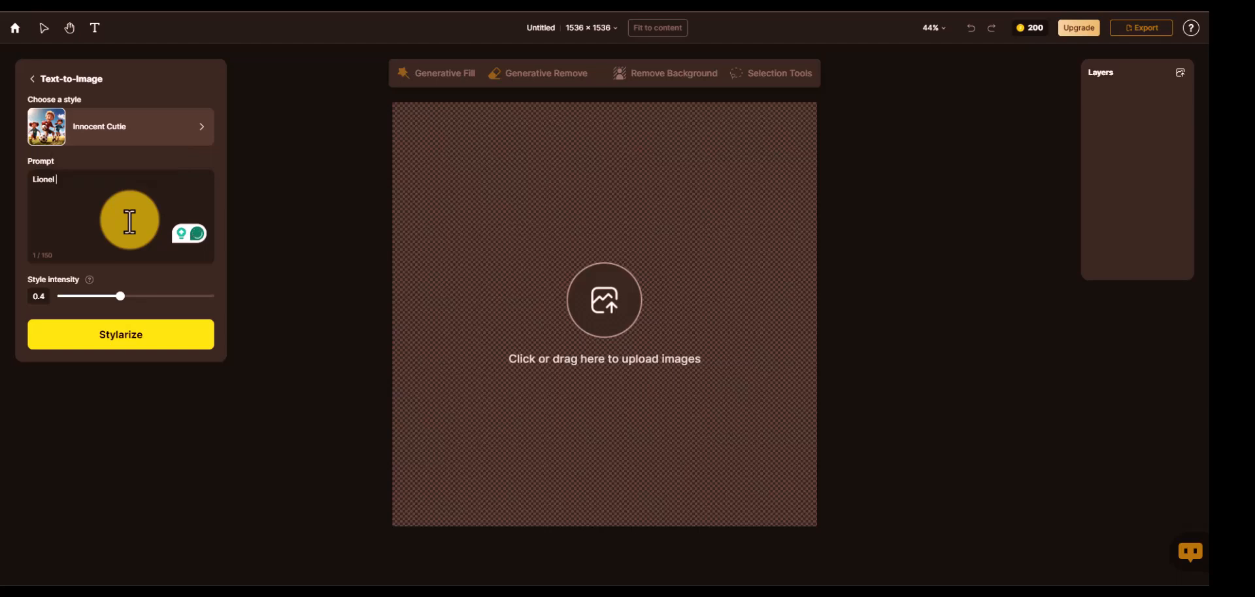
pyautogui.write('me')
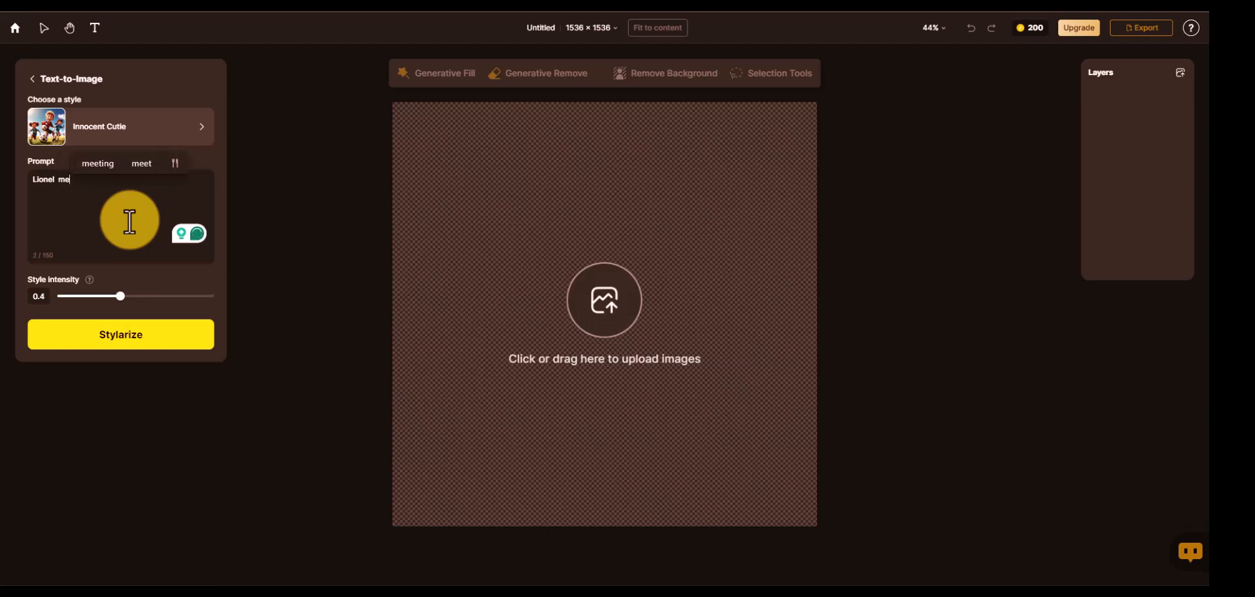
pyautogui.write('ssi foo')
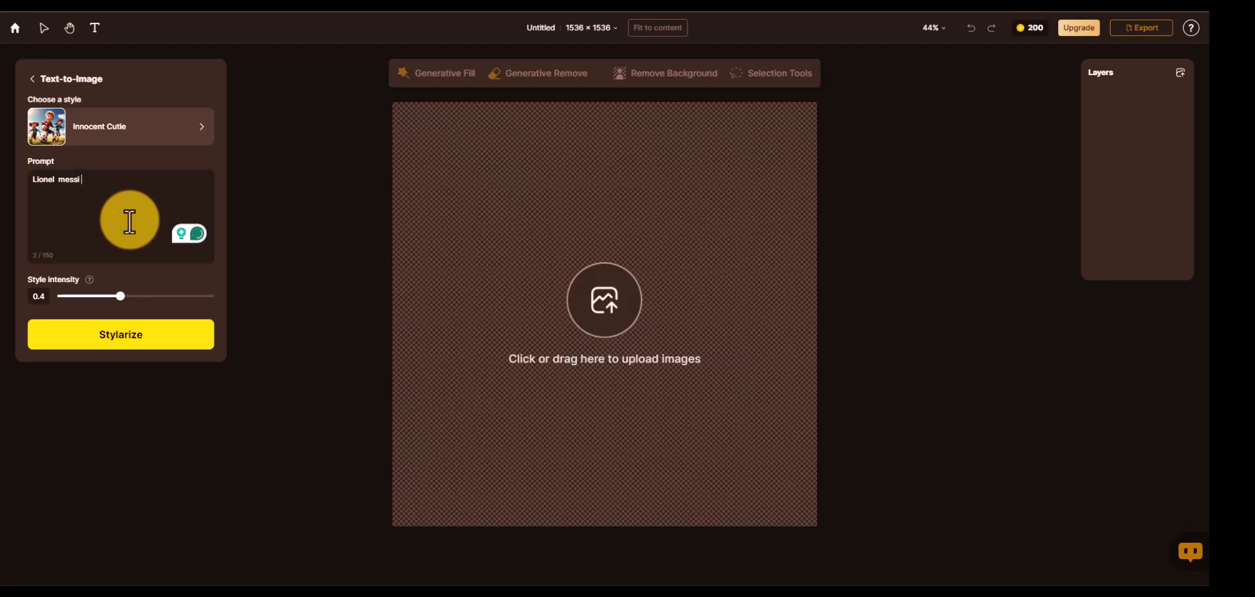
pyautogui.write('tb')
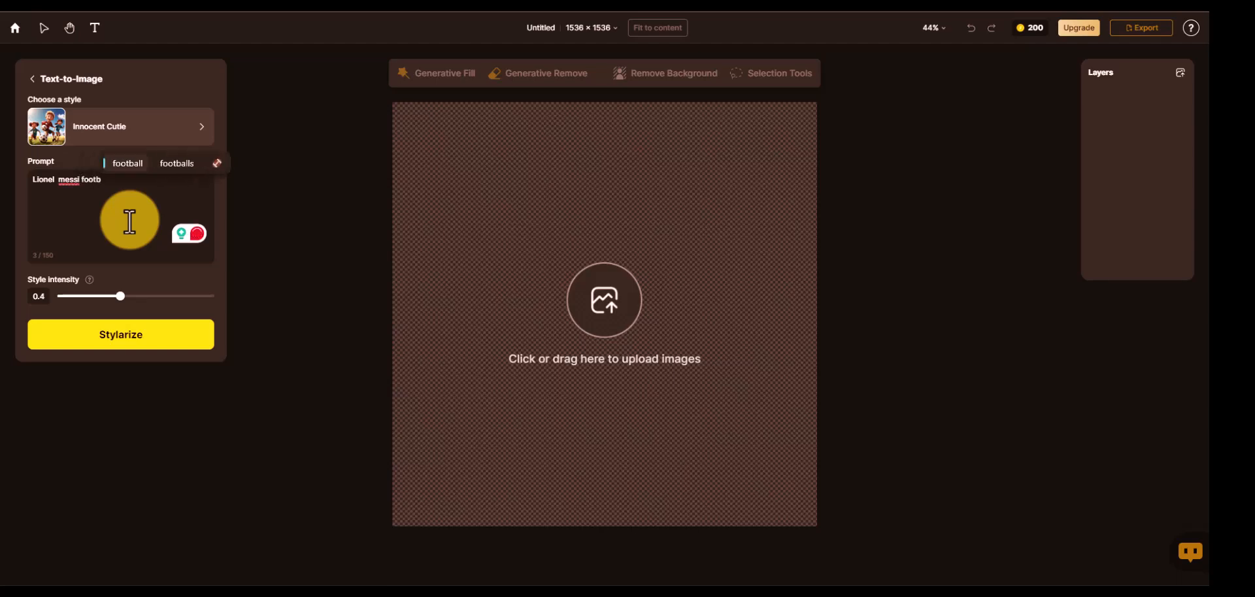
pyautogui.write('all pl')
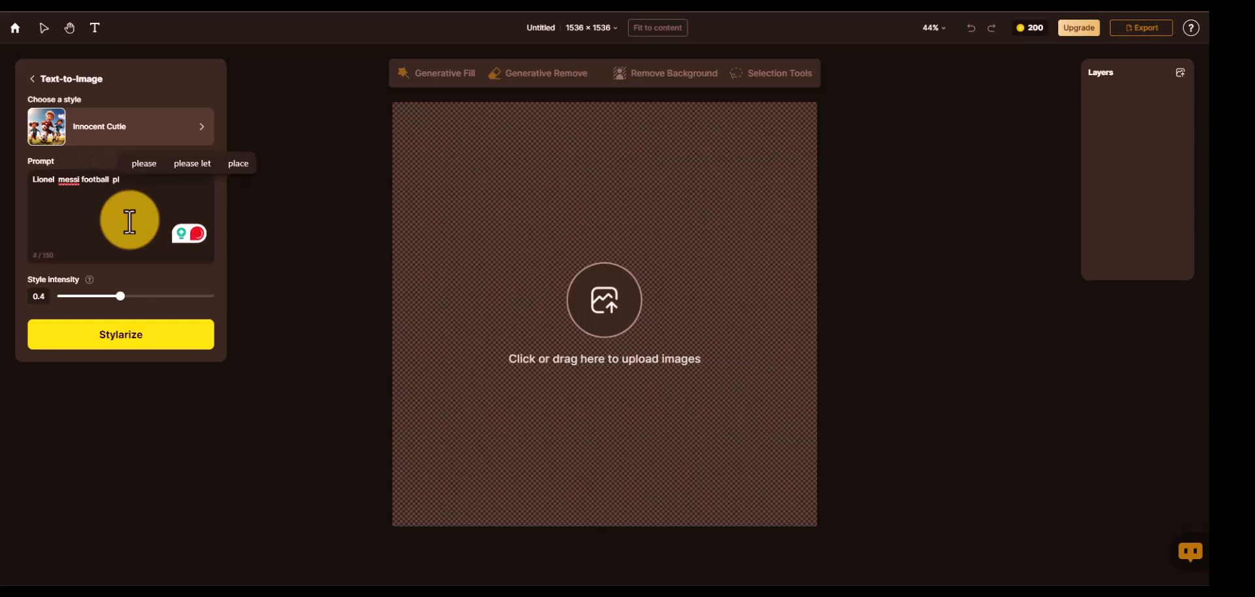
pyautogui.write('ayer')
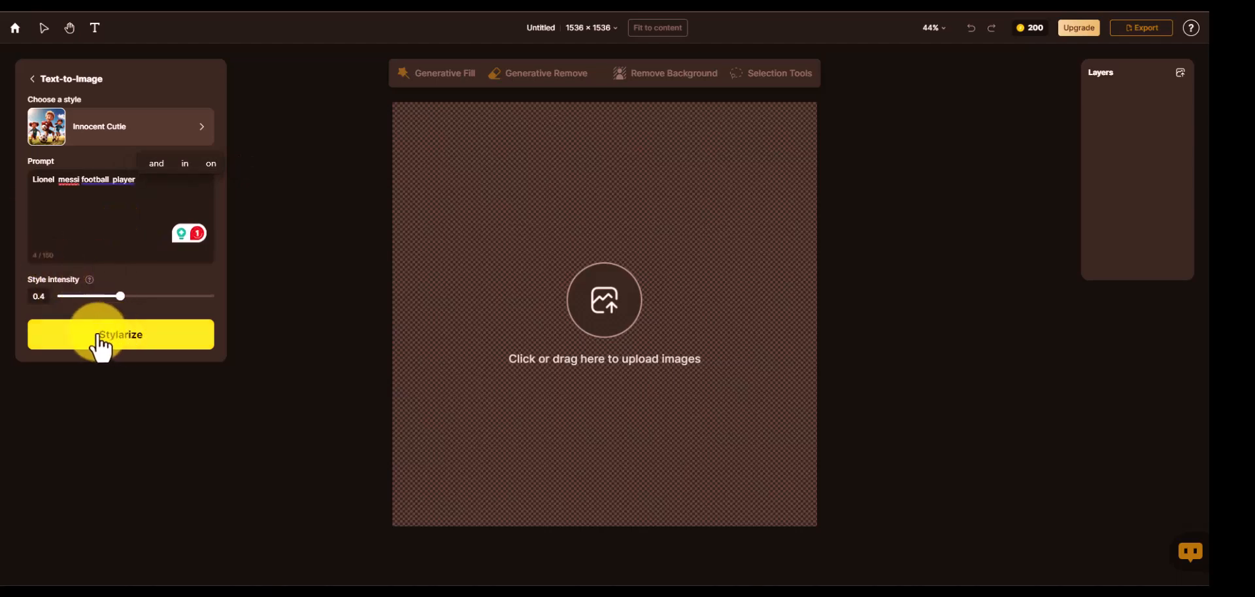
pyautogui.click(125, 335)
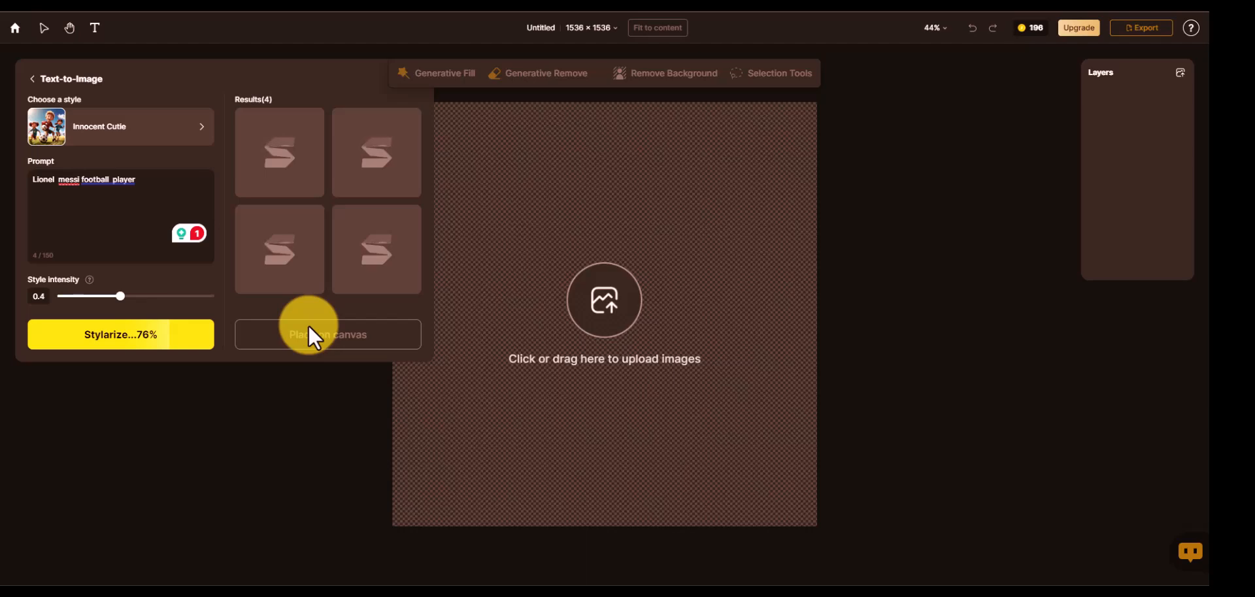
pyautogui.moveTo(1031, 31)
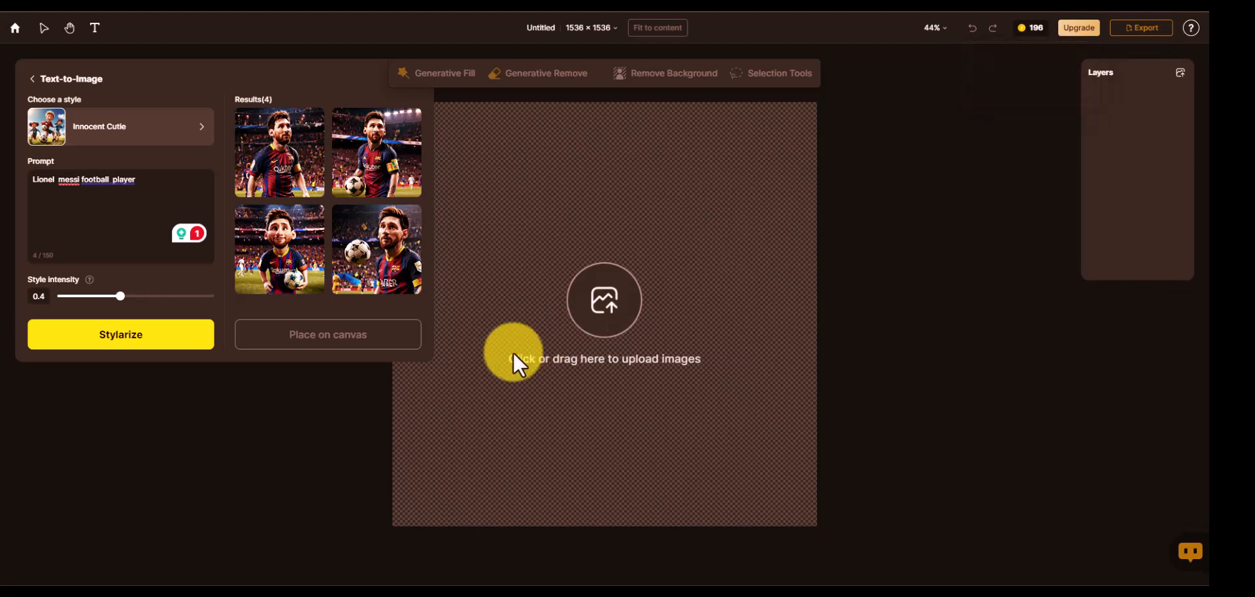
pyautogui.moveTo(277, 137)
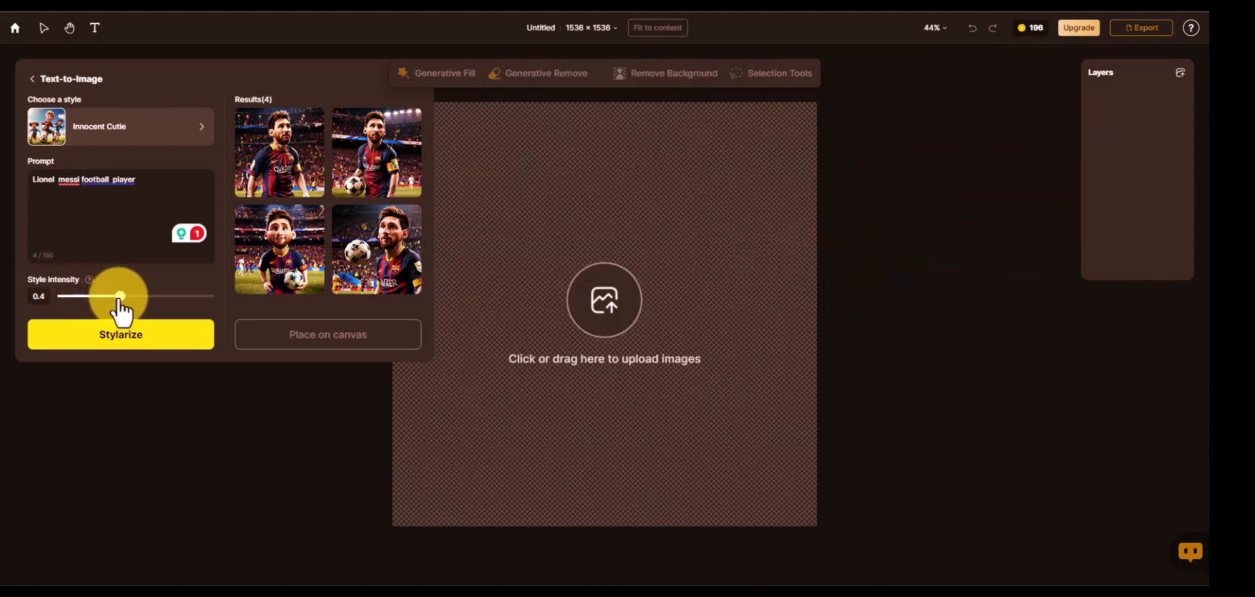
# - Place the third generated result, the front-facing player holding a ball at his hip, on the canvas
pyautogui.rightClick(118, 301)
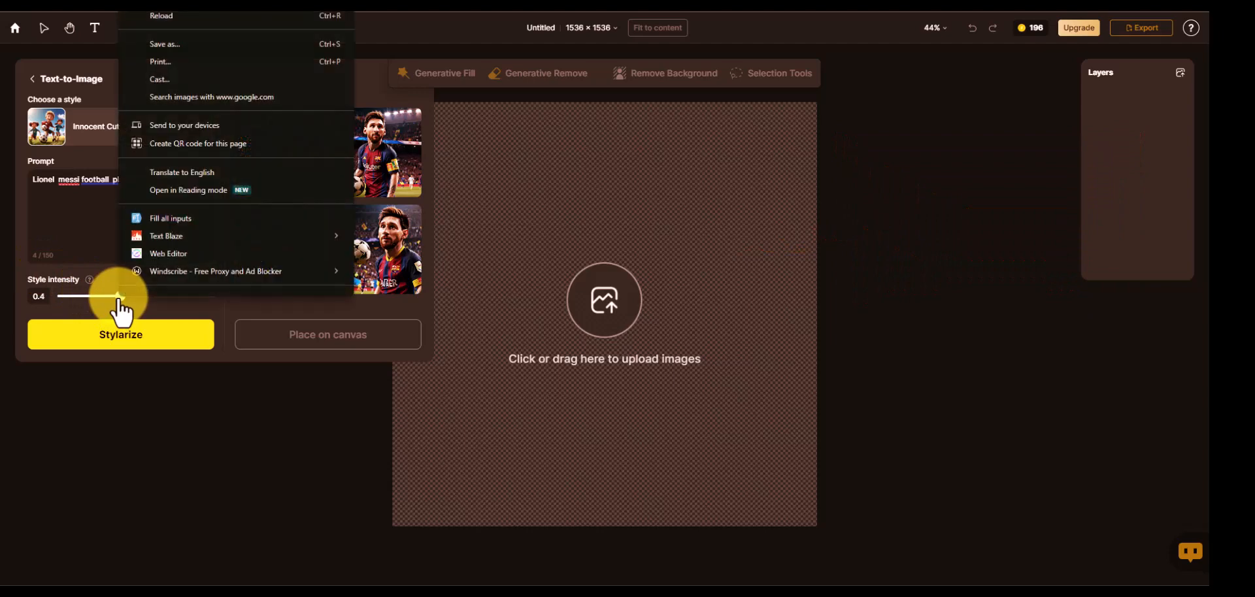
pyautogui.press('Escape')
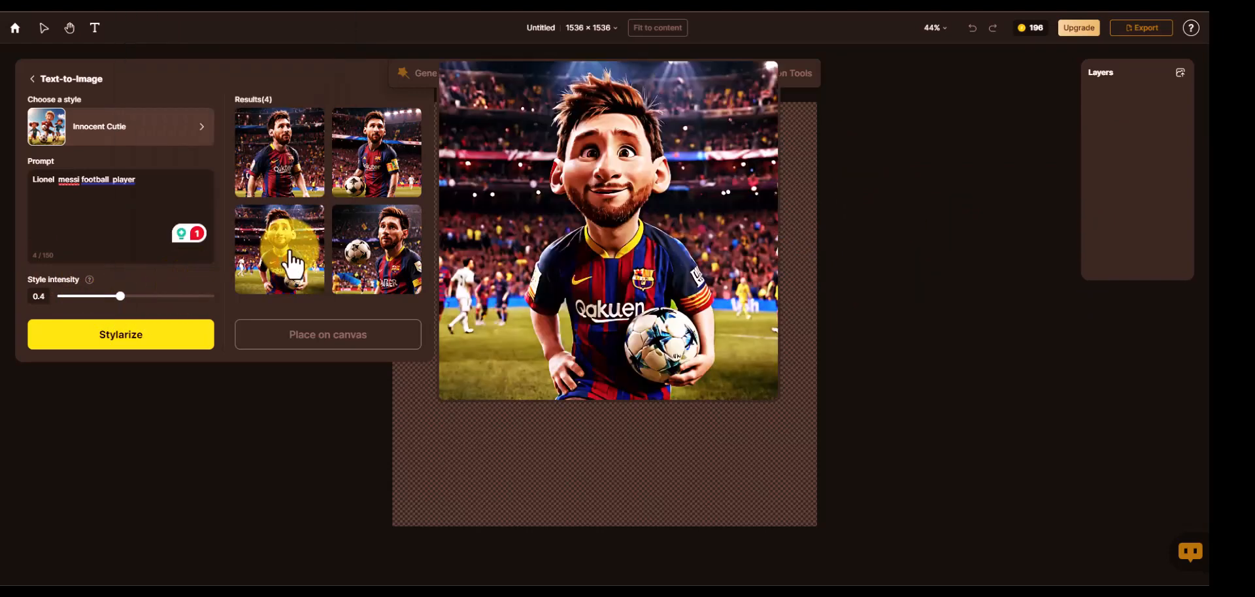
pyautogui.click(289, 258)
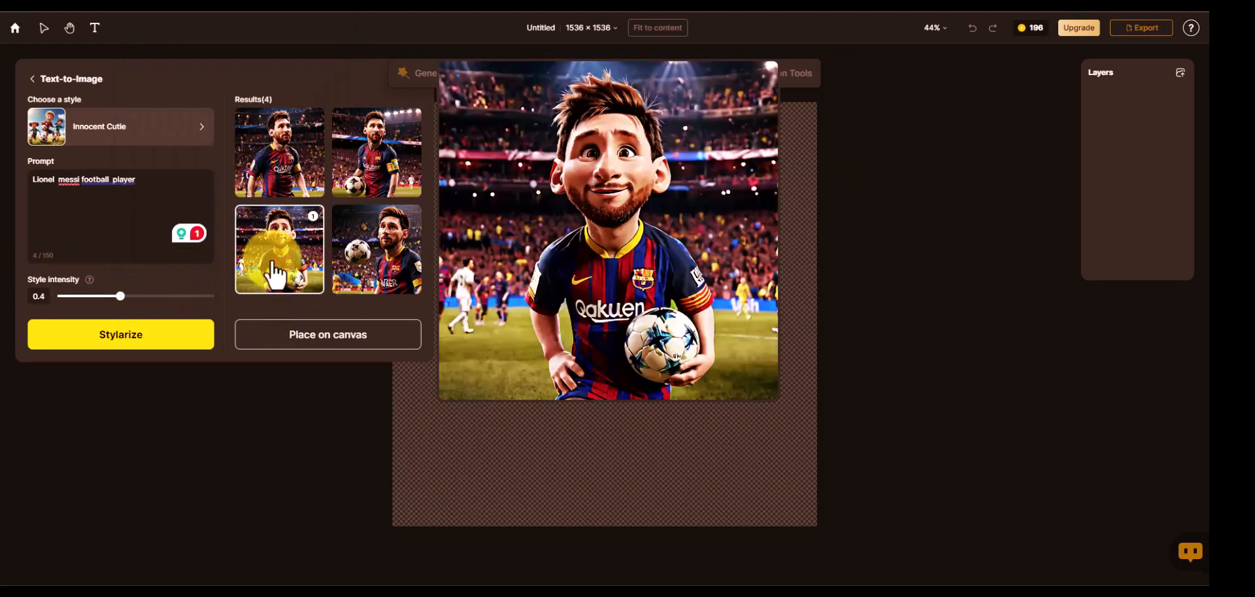
pyautogui.click(276, 274)
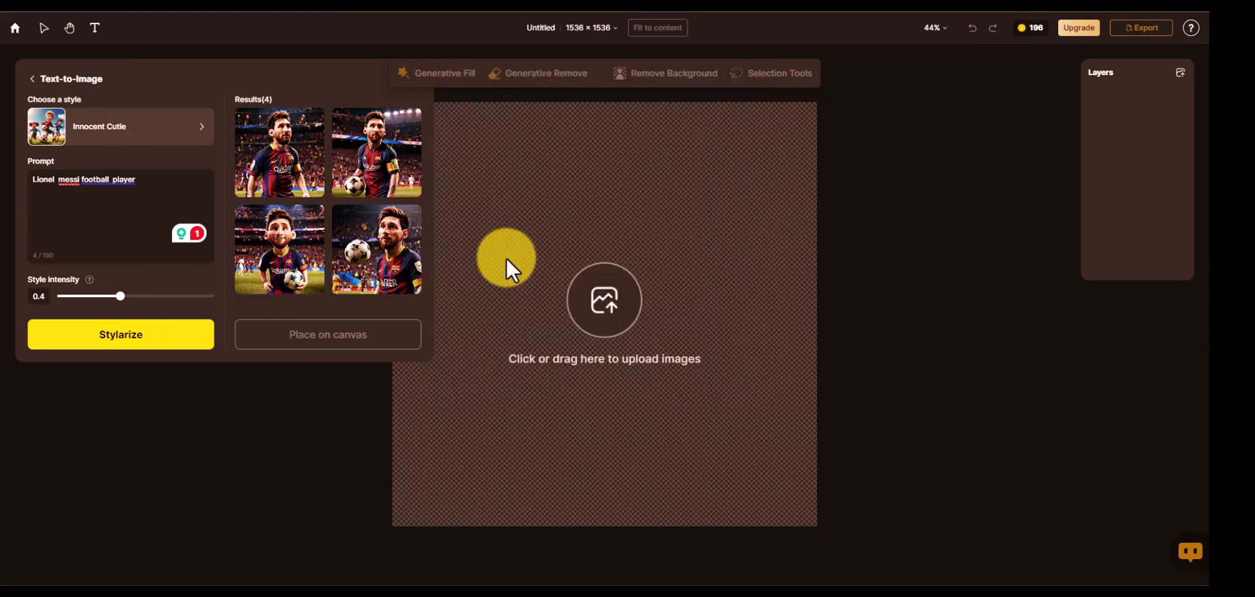
pyautogui.click(276, 247)
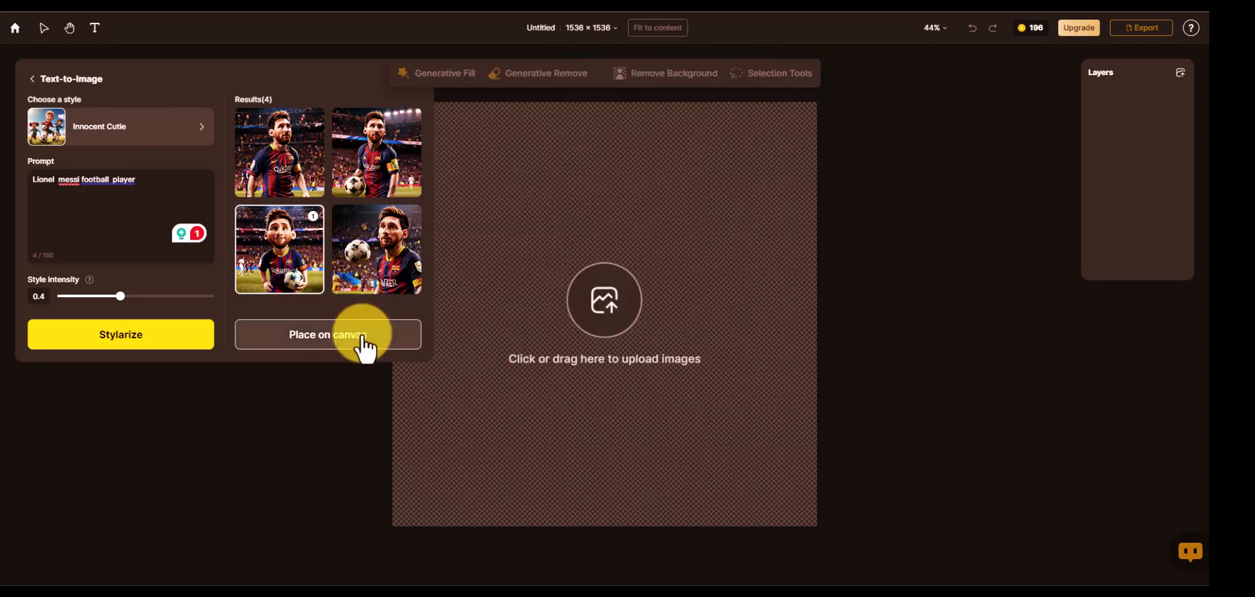
pyautogui.click(362, 336)
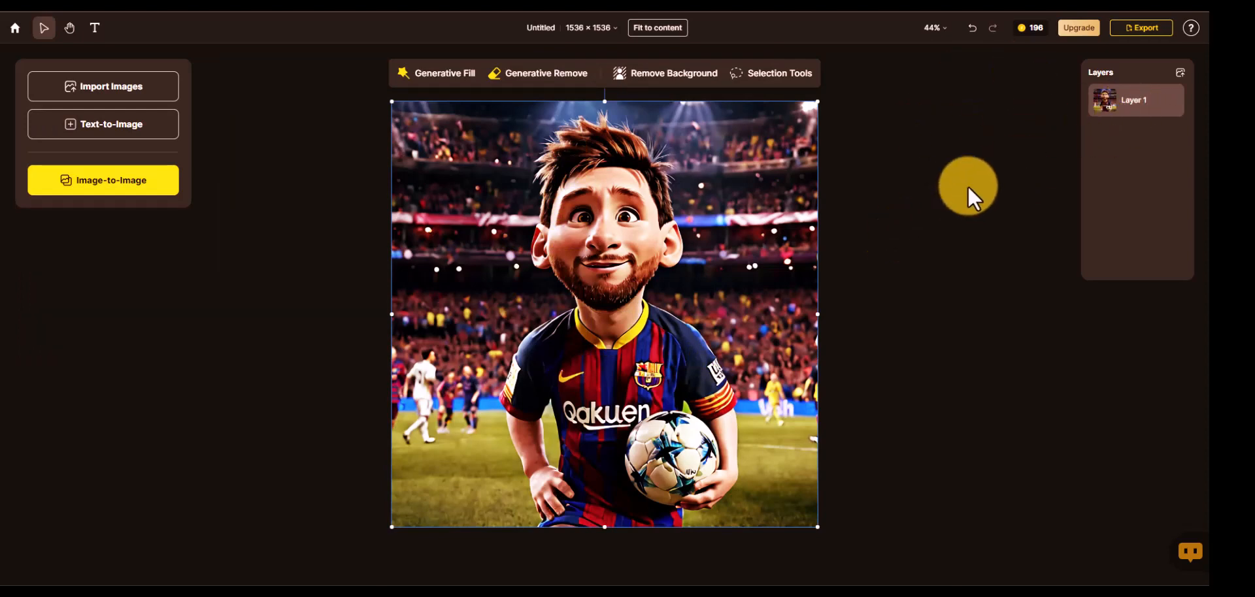
# - Export the canvas image as a JPG file at 1x upscale
pyautogui.click(1143, 28)
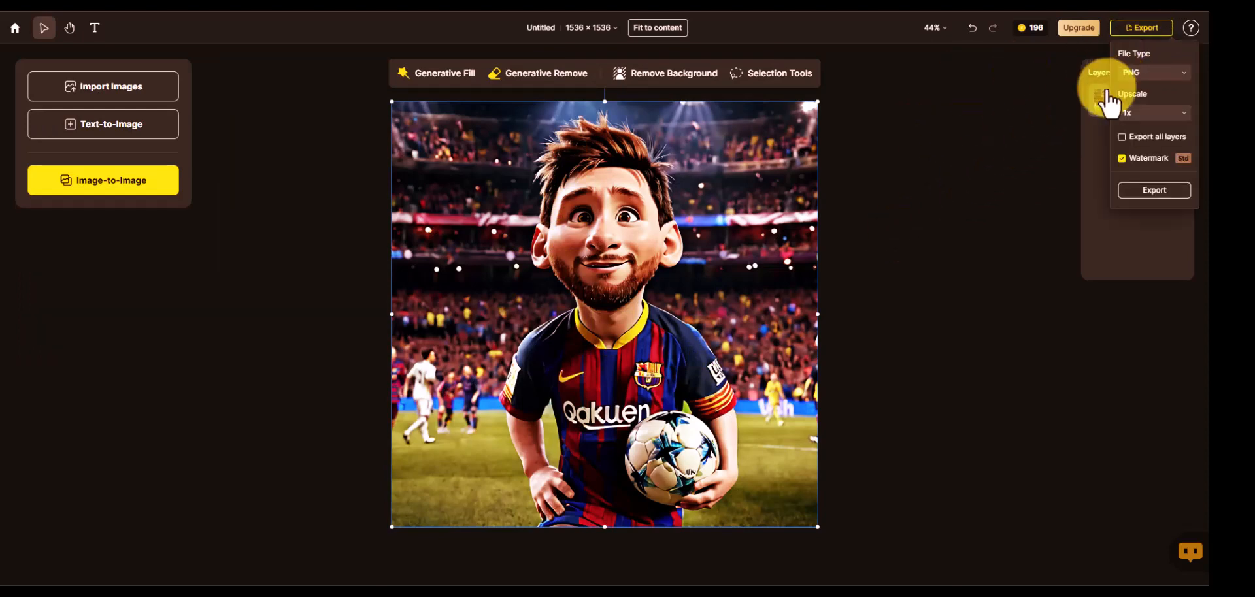
pyautogui.click(1160, 74)
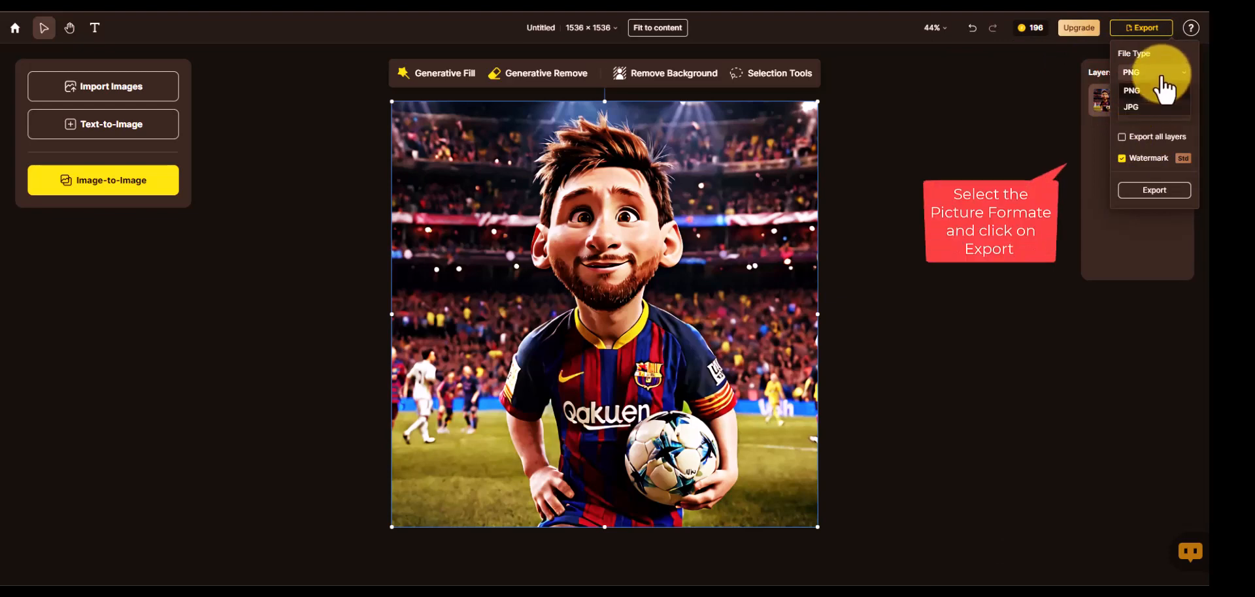
pyautogui.click(1158, 107)
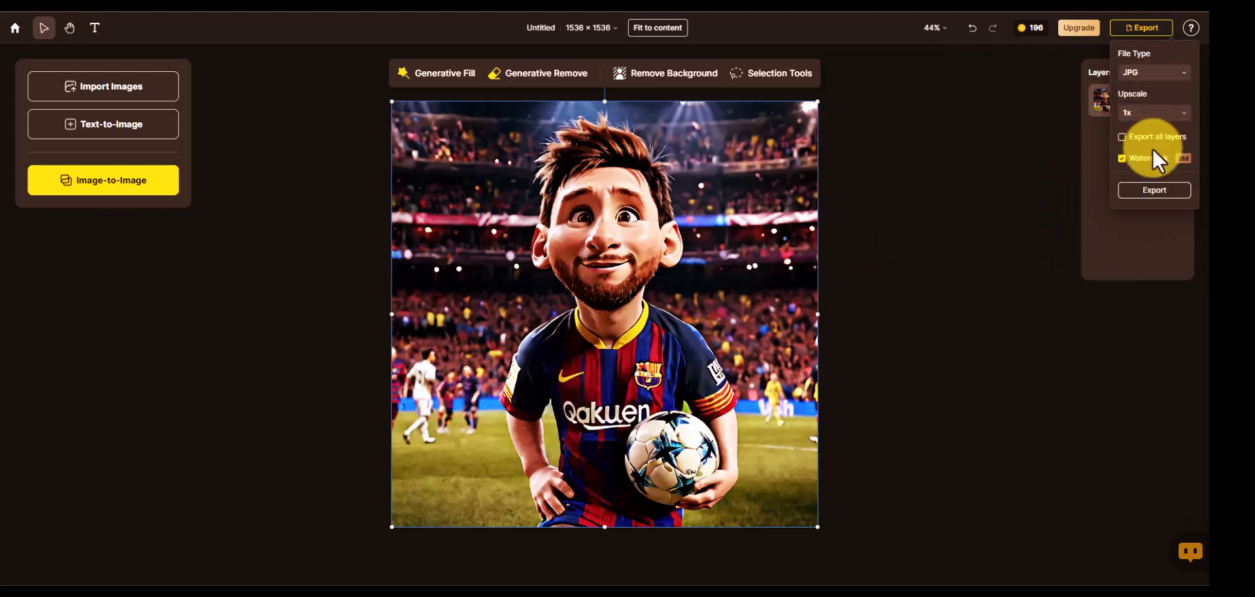
pyautogui.click(1154, 191)
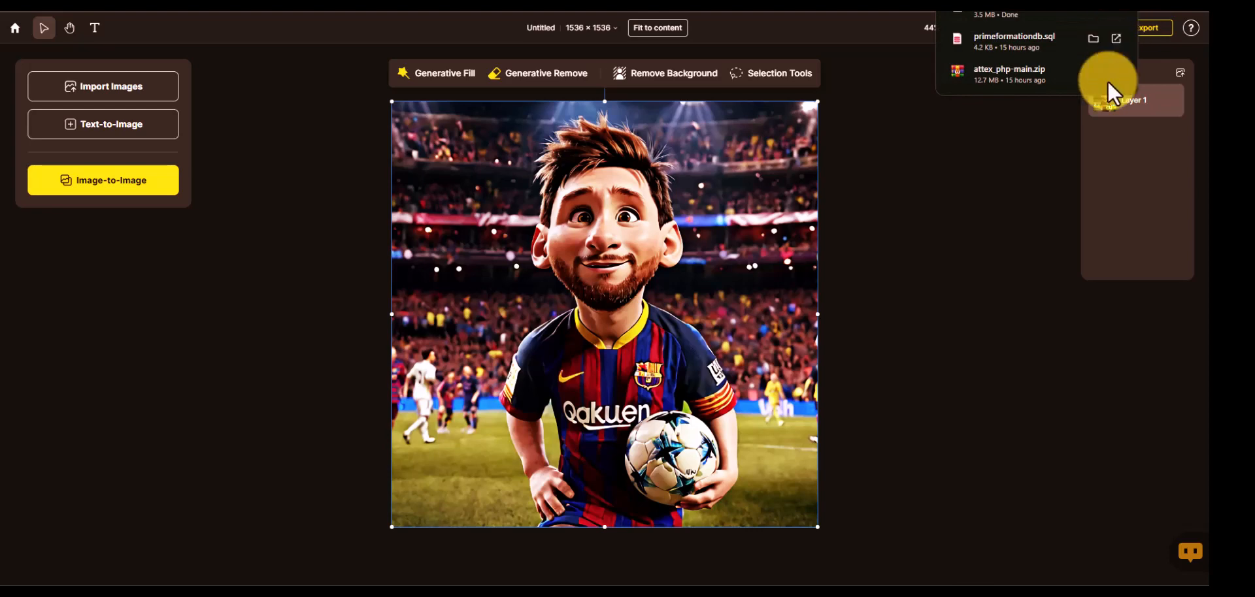
# - Open the exported Untitled.jpeg from the browser's recent downloads to view it
pyautogui.rightClick(1031, 17)
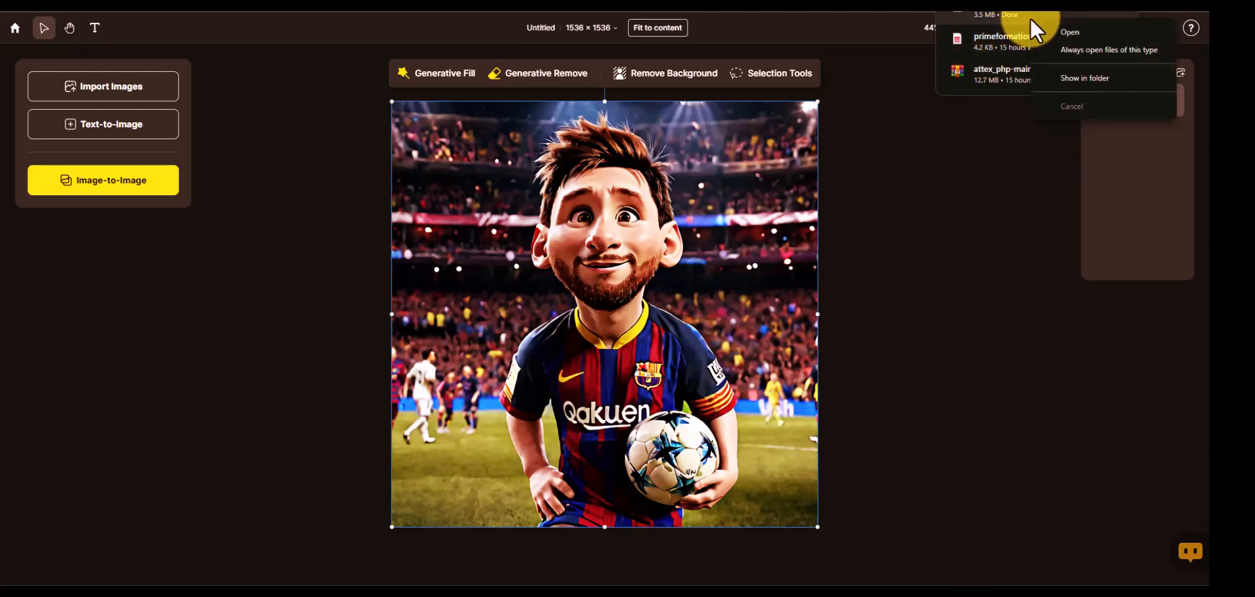
pyautogui.click(997, 26)
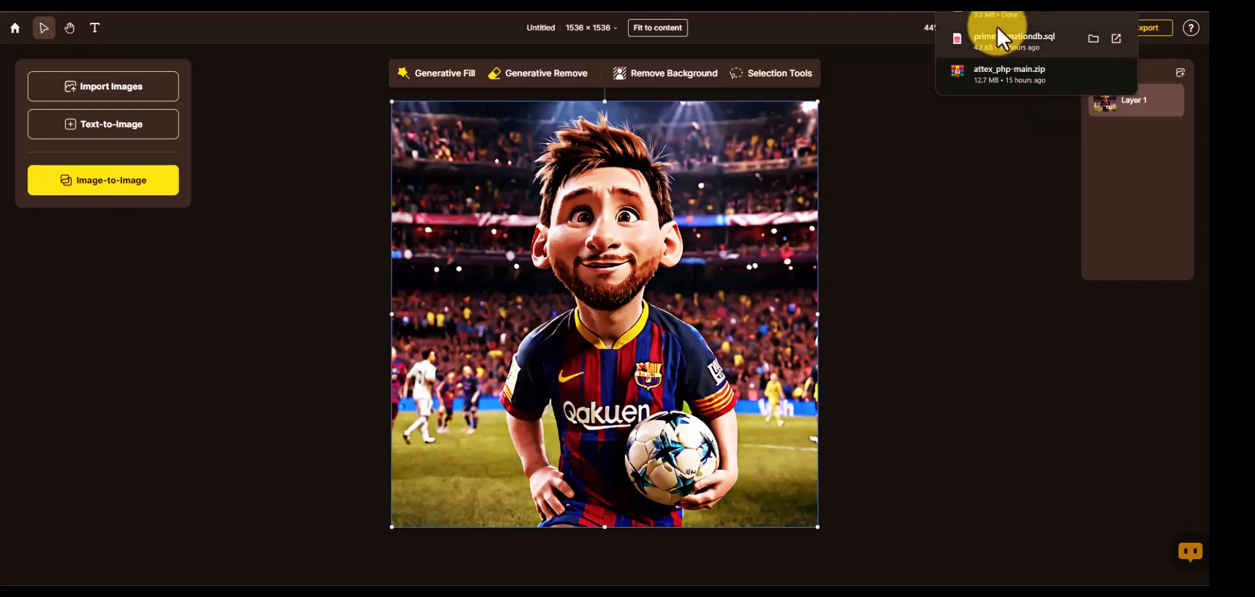
pyautogui.click(1086, 14)
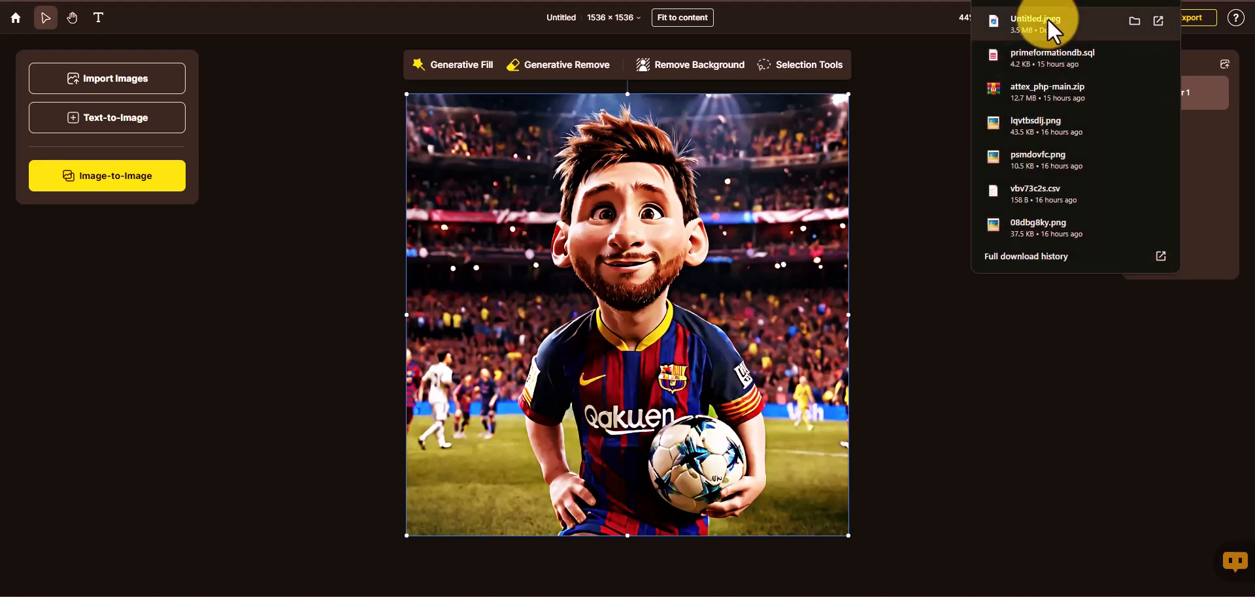
pyautogui.click(1064, 22)
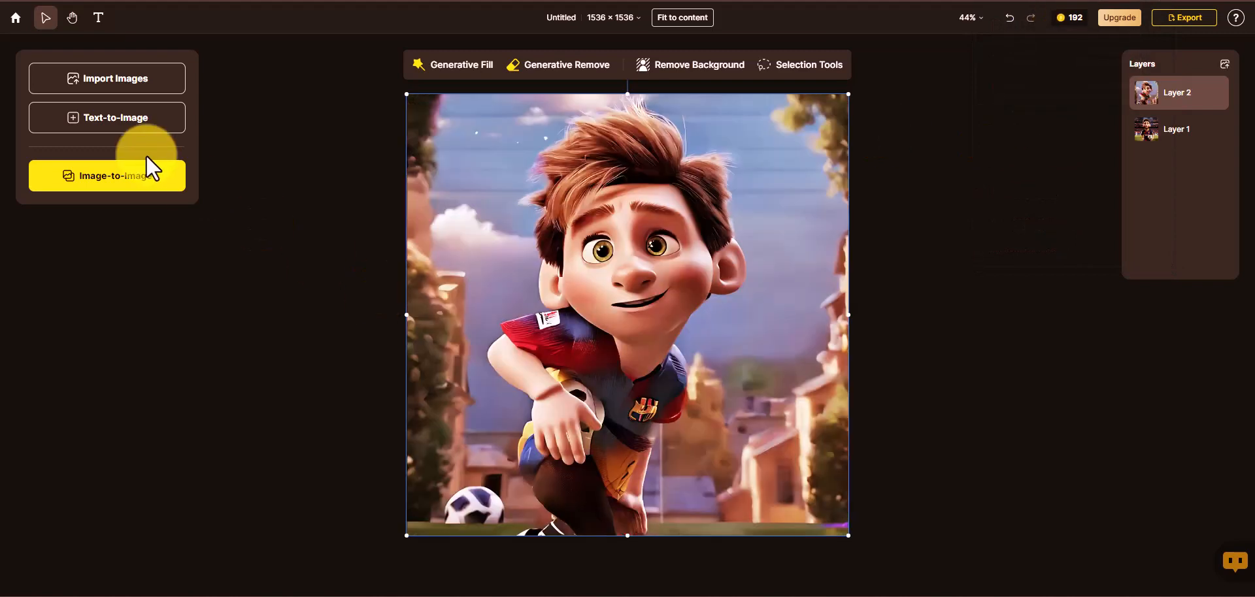
# - Start an Image-to-Image generation from the cartoon footballer on Layer 2 and choose the Innocent Cutie style
pyautogui.click(105, 180)
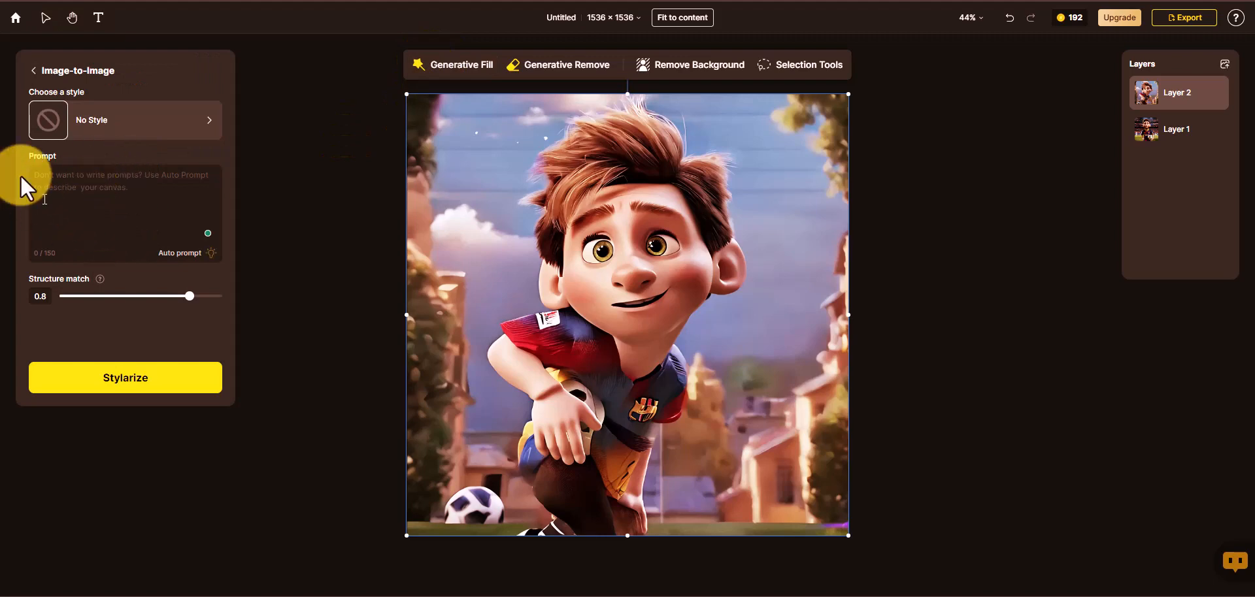
pyautogui.click(135, 128)
pyautogui.click(155, 239)
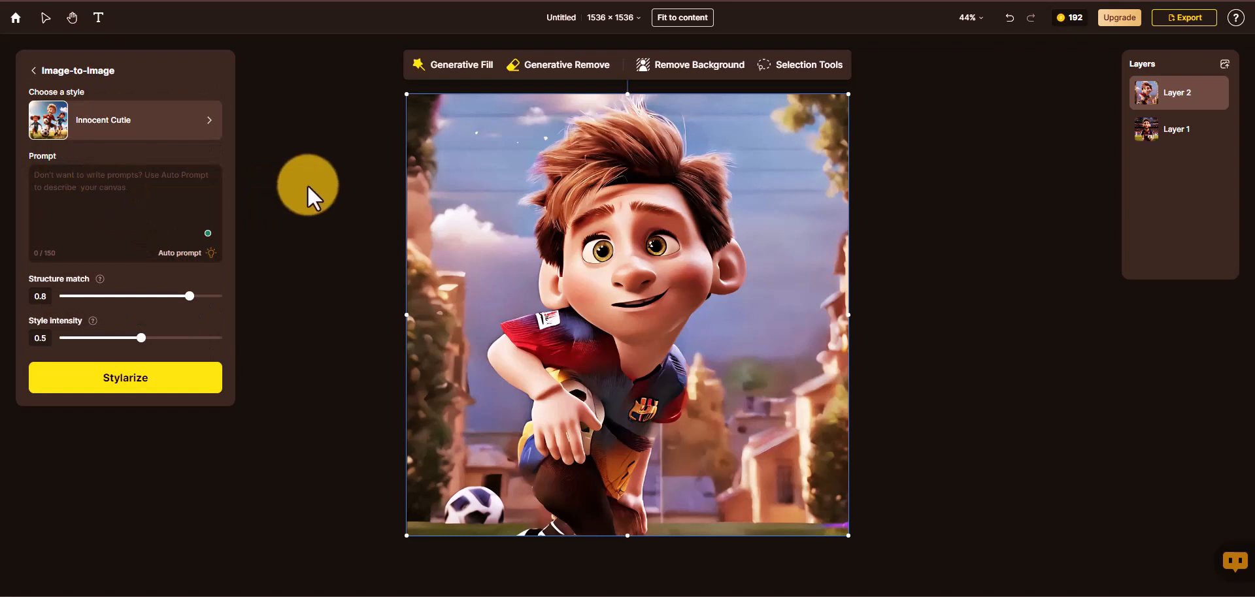
# - Enter "c Ronaldo football player" as the Image-to-Image prompt
pyautogui.write('c ro')
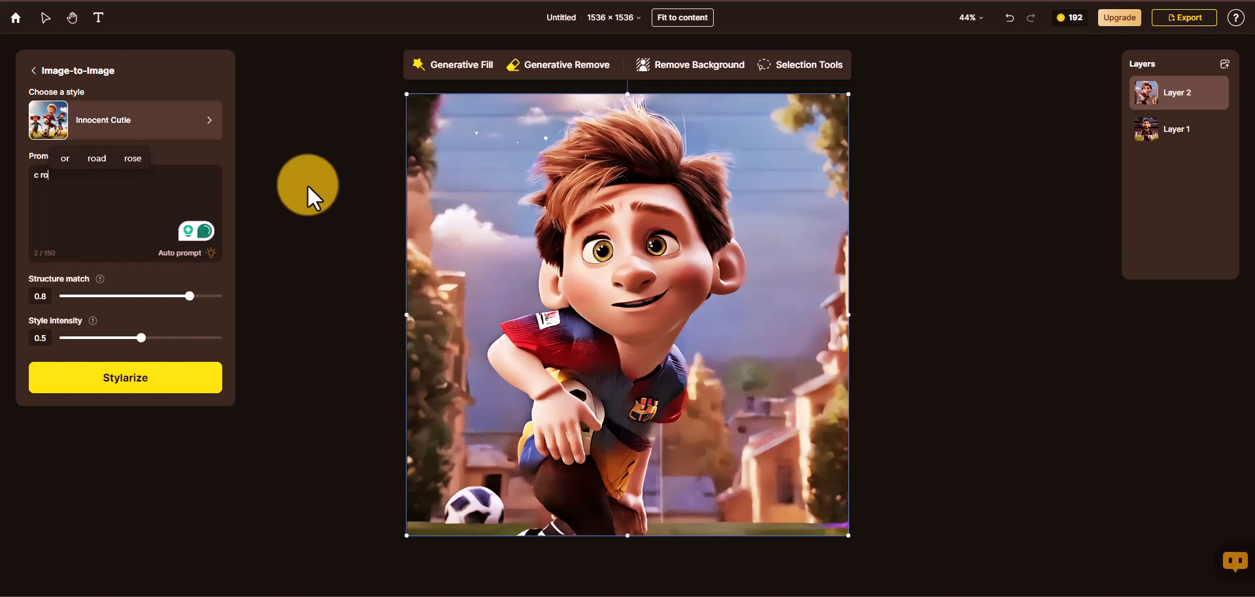
pyautogui.write('n')
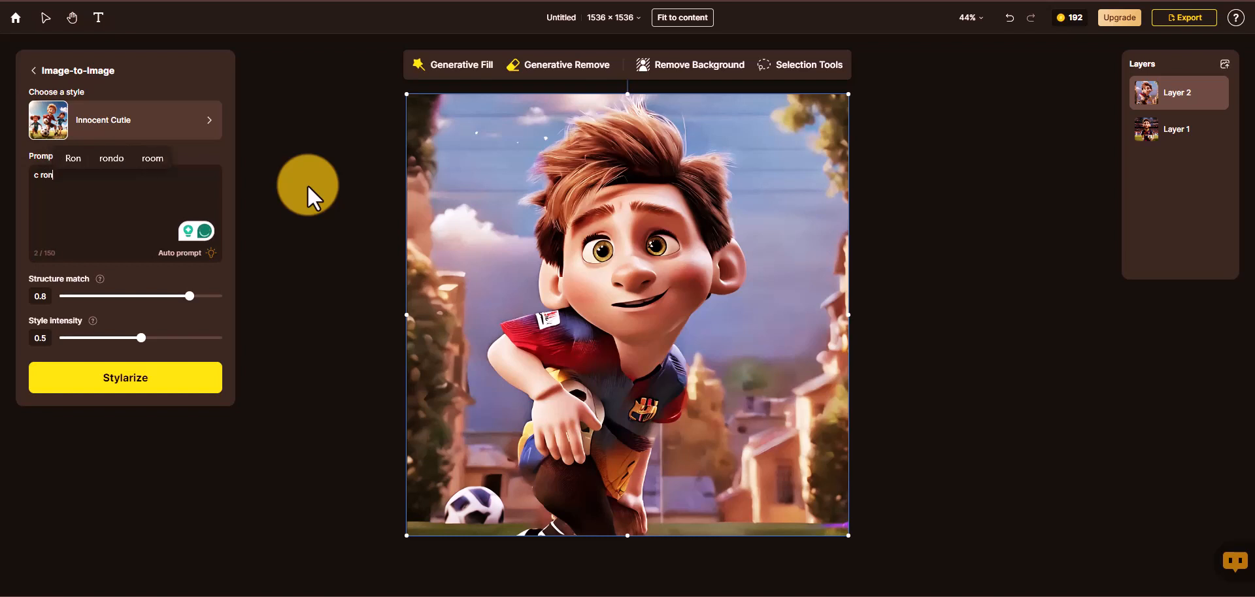
pyautogui.write('a')
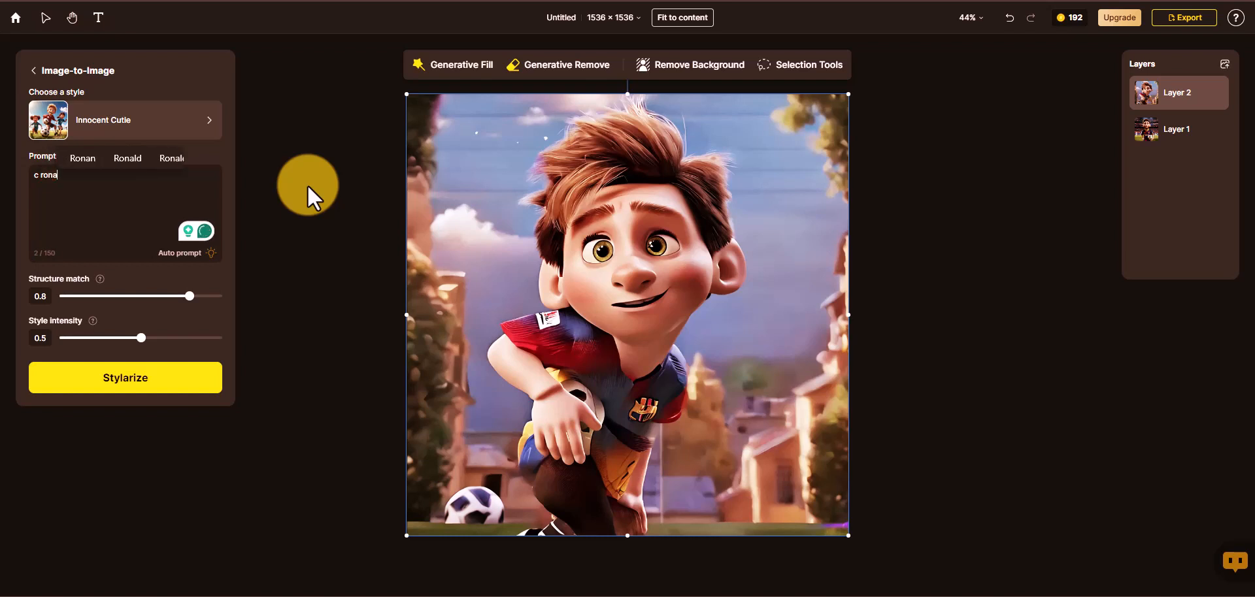
pyautogui.write('l')
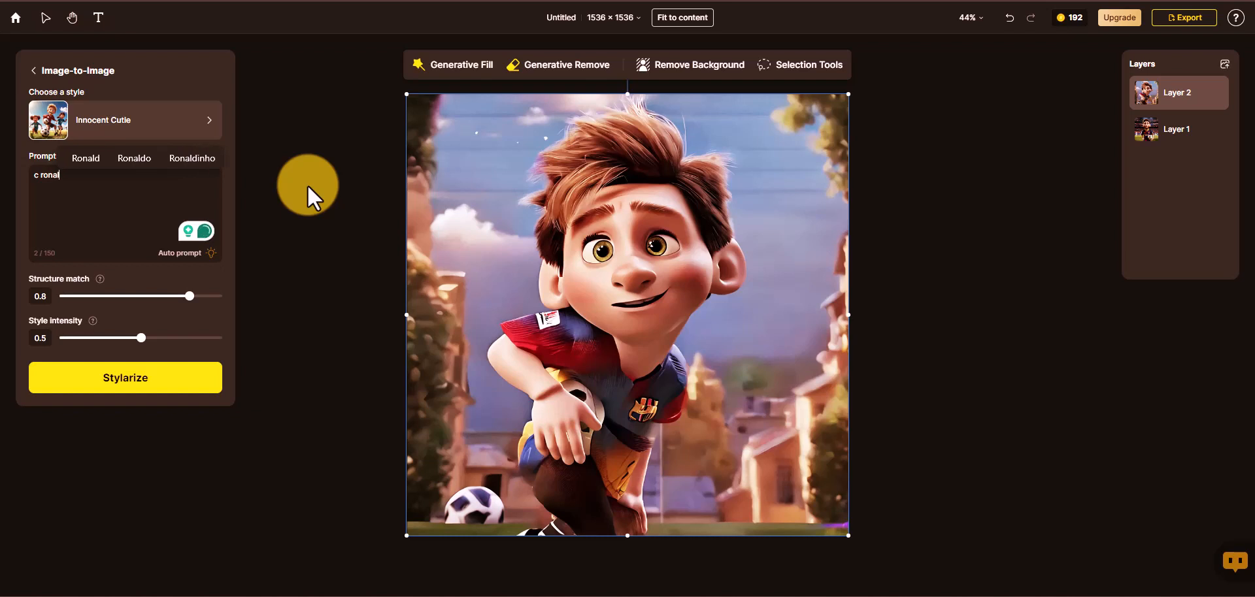
pyautogui.click(140, 161)
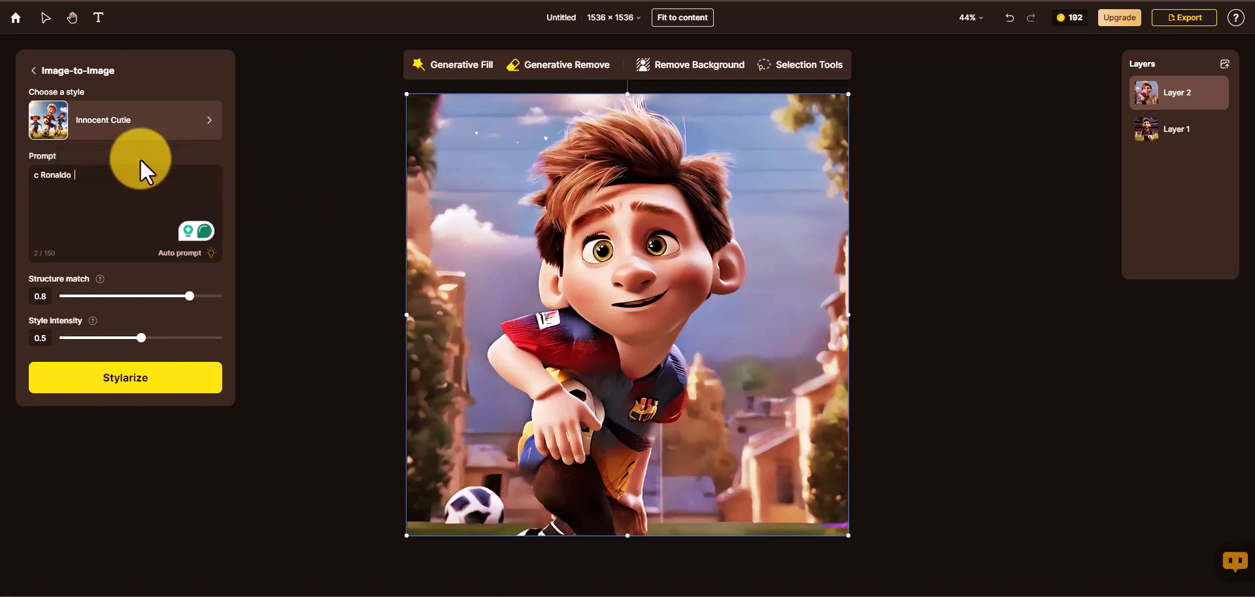
pyautogui.write('football pla')
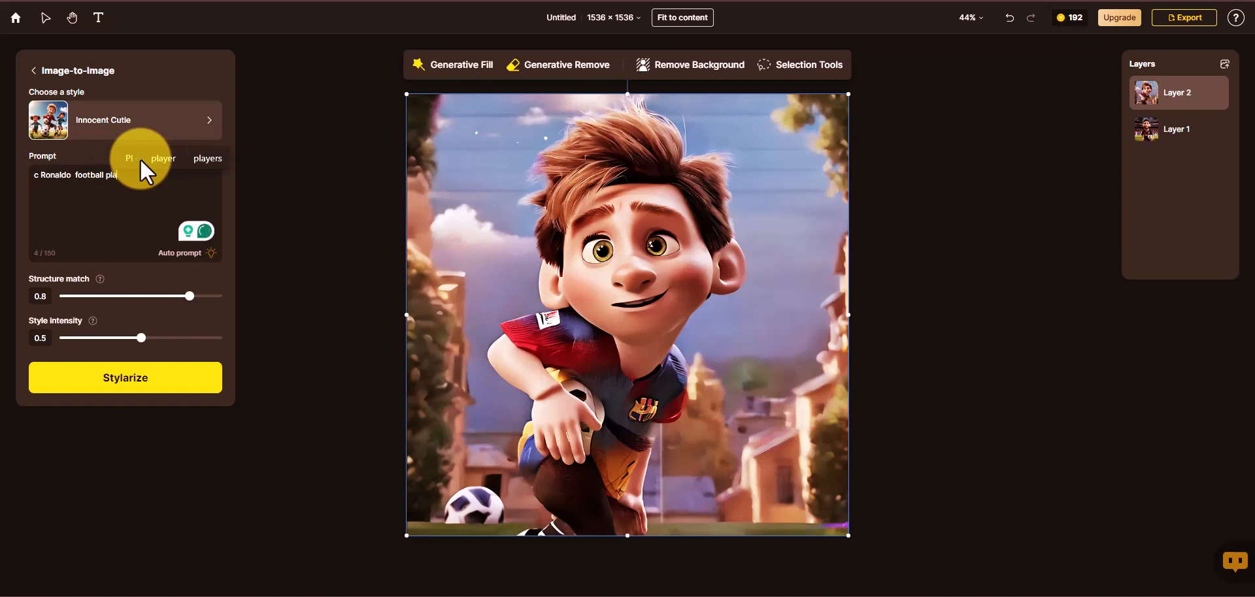
pyautogui.write('yer')
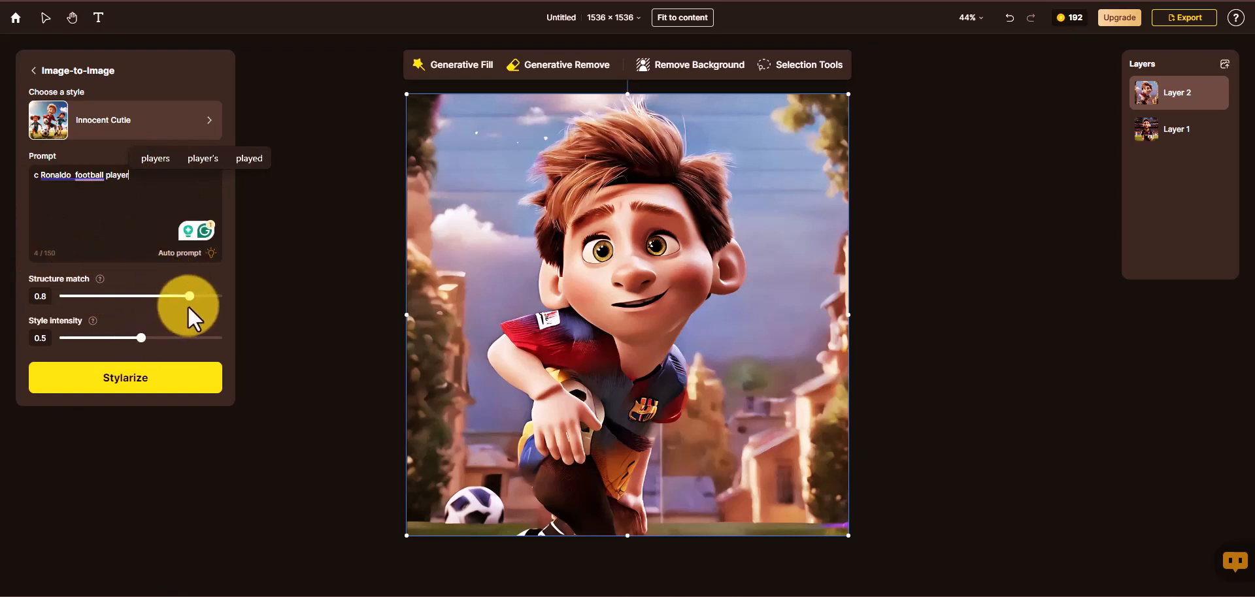
# - Set the structure match to 0.9 and generate the stylized images
pyautogui.moveTo(190, 304); pyautogui.dragTo(205, 305)
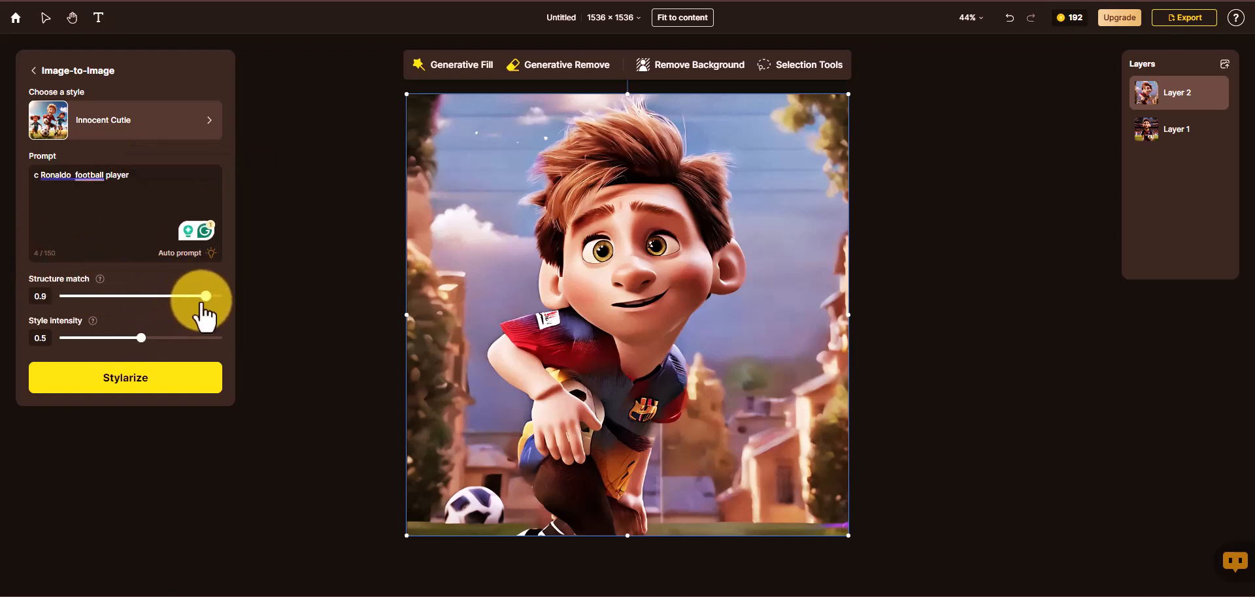
pyautogui.click(147, 384)
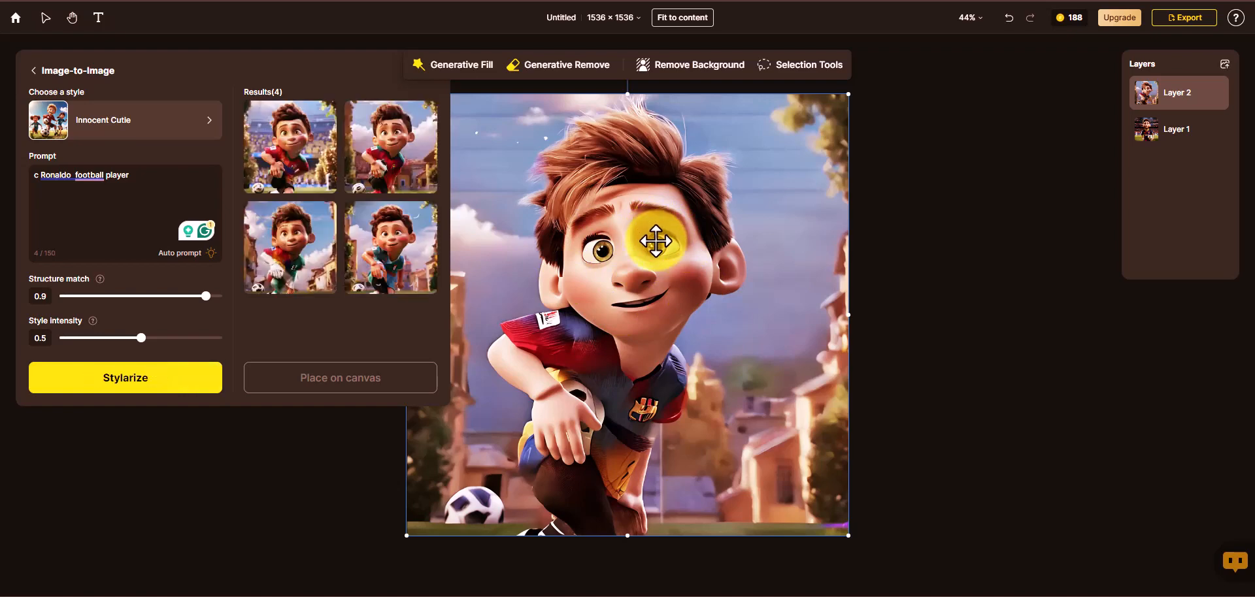
pyautogui.moveTo(348, 157)
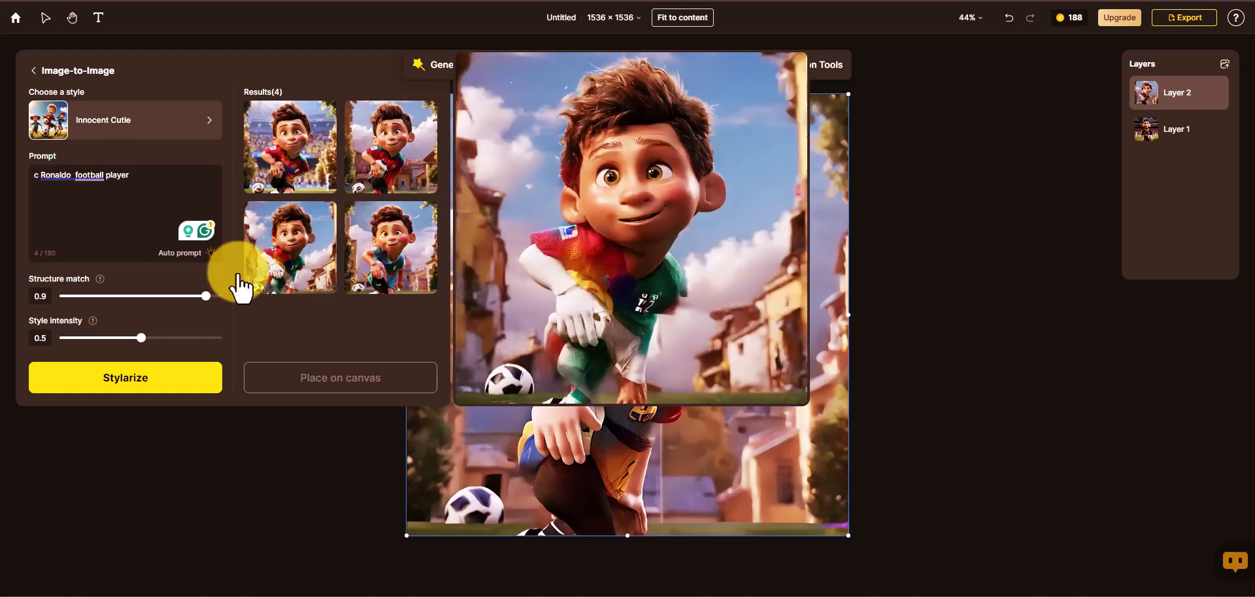
# - Raise both style intensity and structure match to 1 and generate another set of images
pyautogui.moveTo(139, 336); pyautogui.dragTo(230, 334)
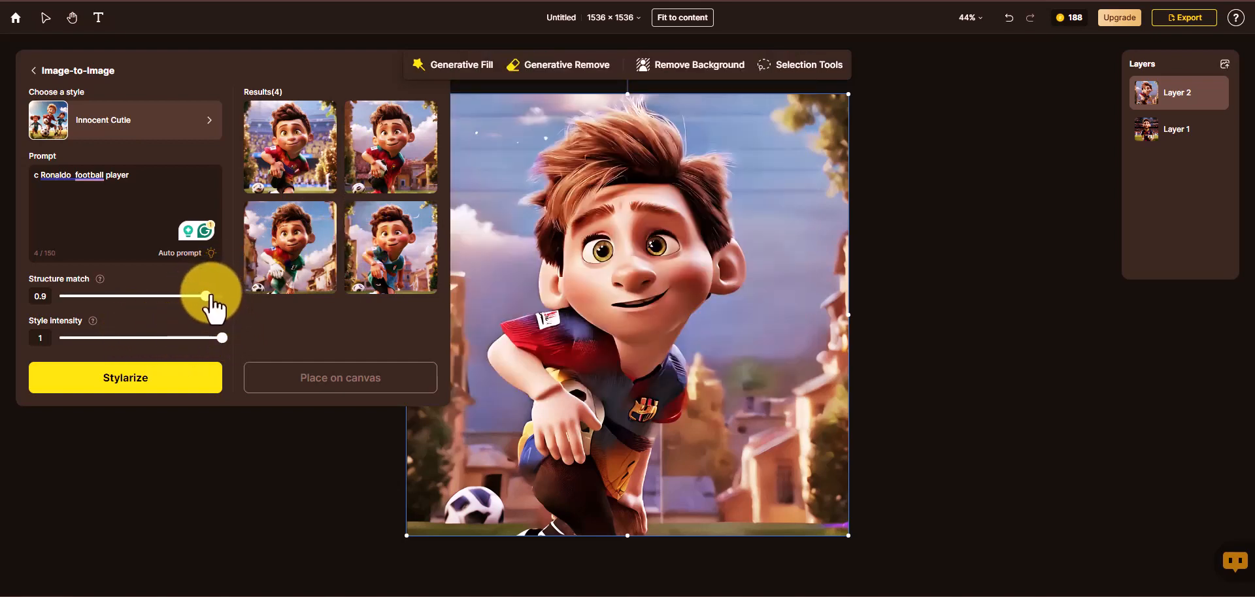
pyautogui.moveTo(205, 297)
pyautogui.mouseDown()
pyautogui.moveTo(81, 294)
pyautogui.moveTo(229, 294)
pyautogui.mouseUp()
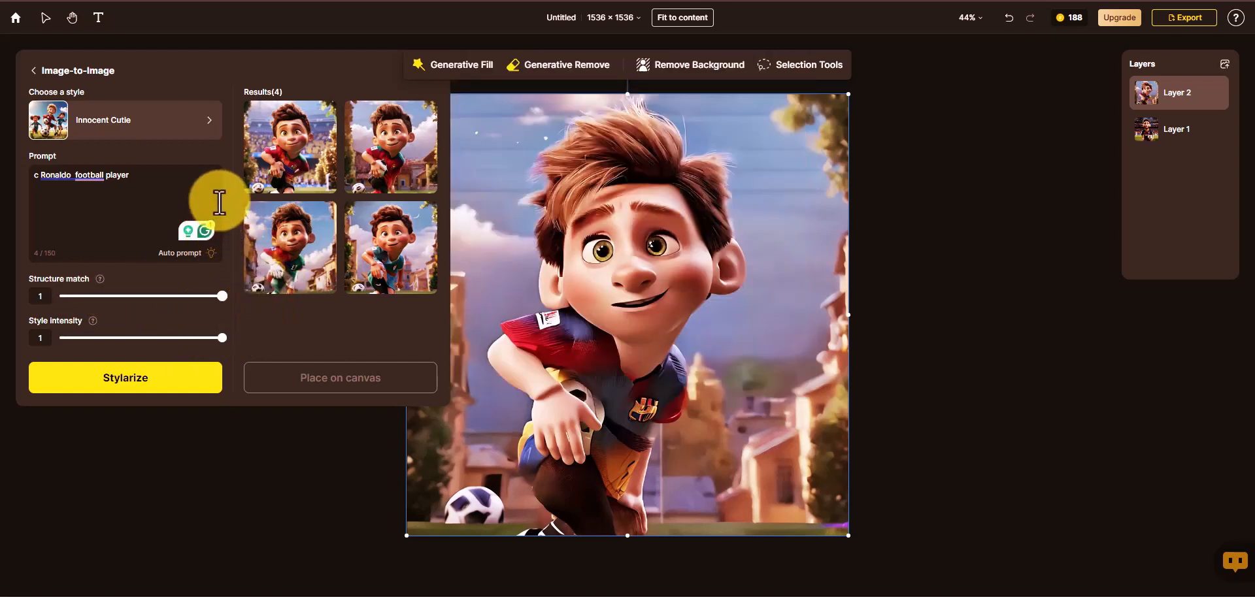
pyautogui.click(138, 383)
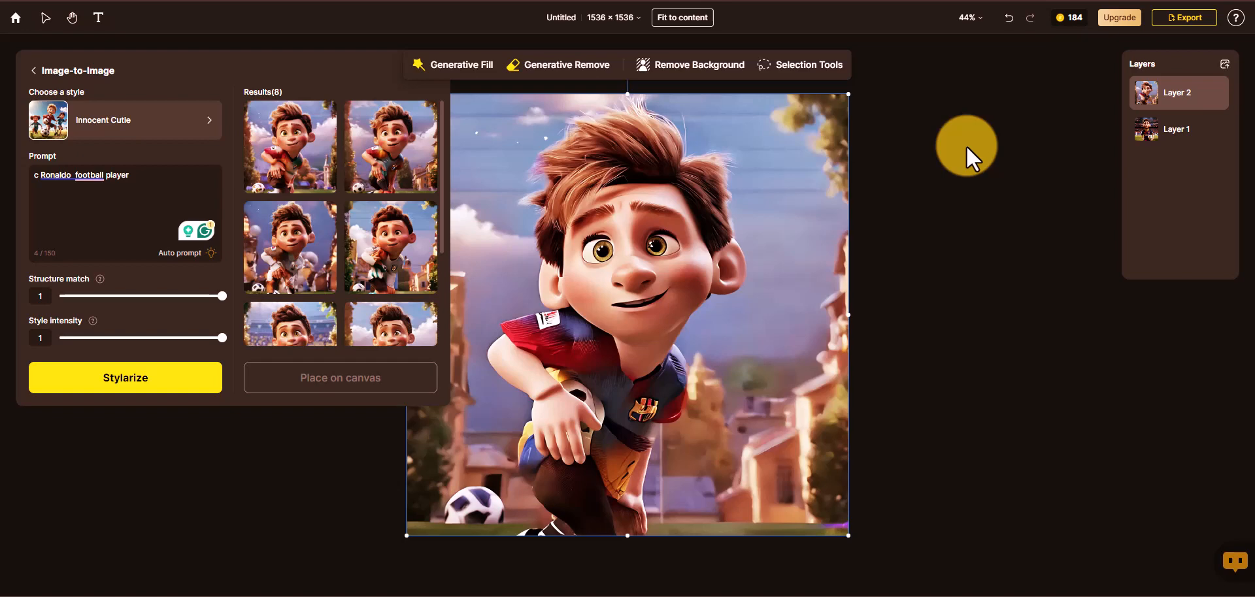
# - Browse the generated variations, previewing and comparing individual results without keeping any selected
pyautogui.scroll(-1, 364, 219)
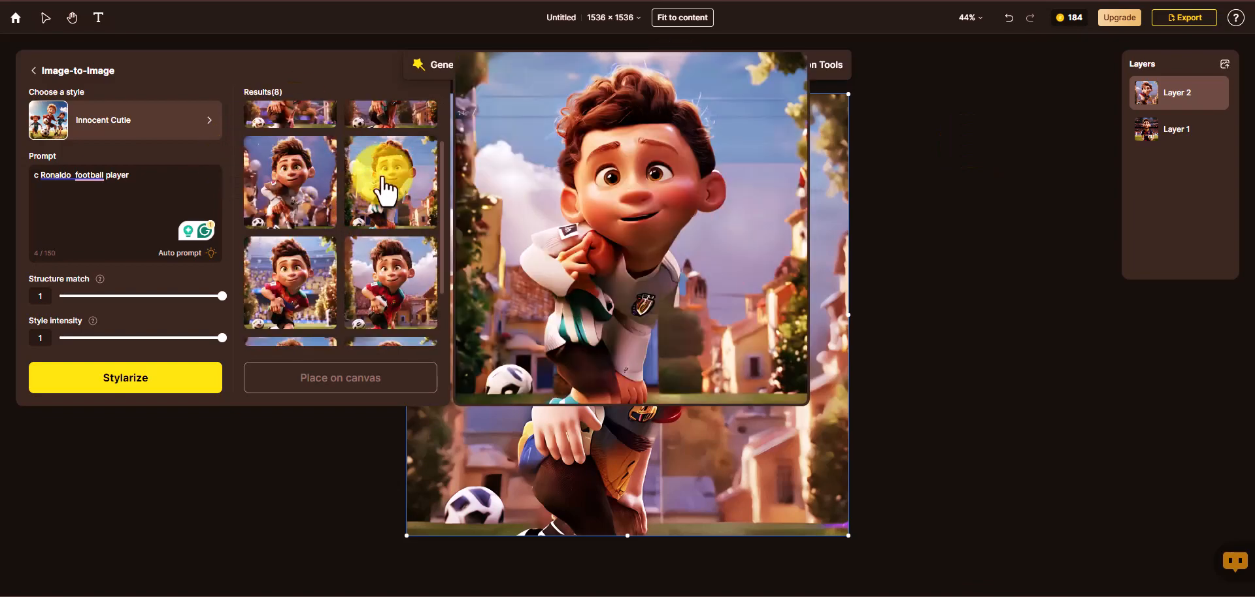
pyautogui.click(364, 222)
pyautogui.click(375, 298)
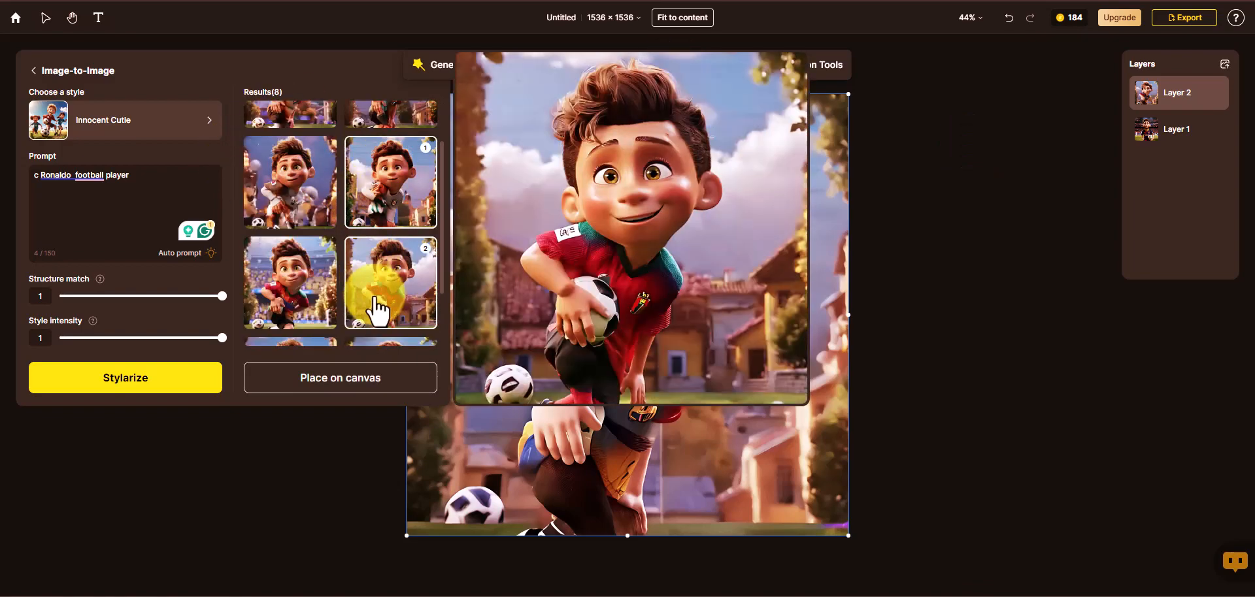
pyautogui.scroll(-1, 300, 268)
pyautogui.click(396, 188)
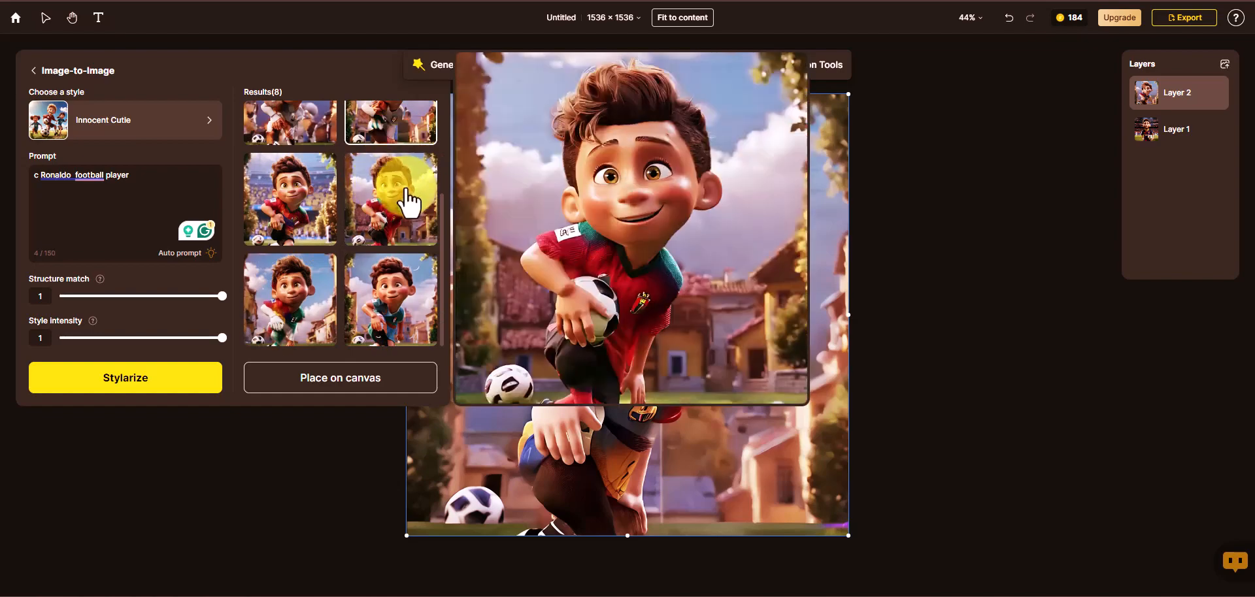
pyautogui.scroll(2, 405, 189)
pyautogui.click(404, 209)
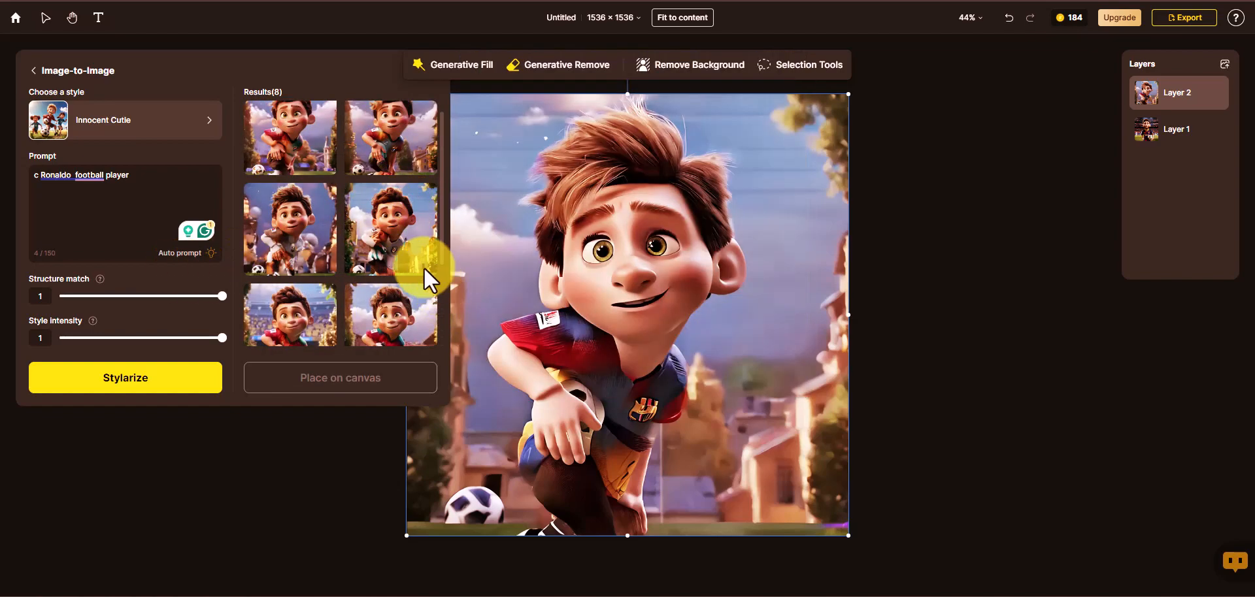
pyautogui.scroll(-1, 392, 259)
pyautogui.scroll(1, 386, 255)
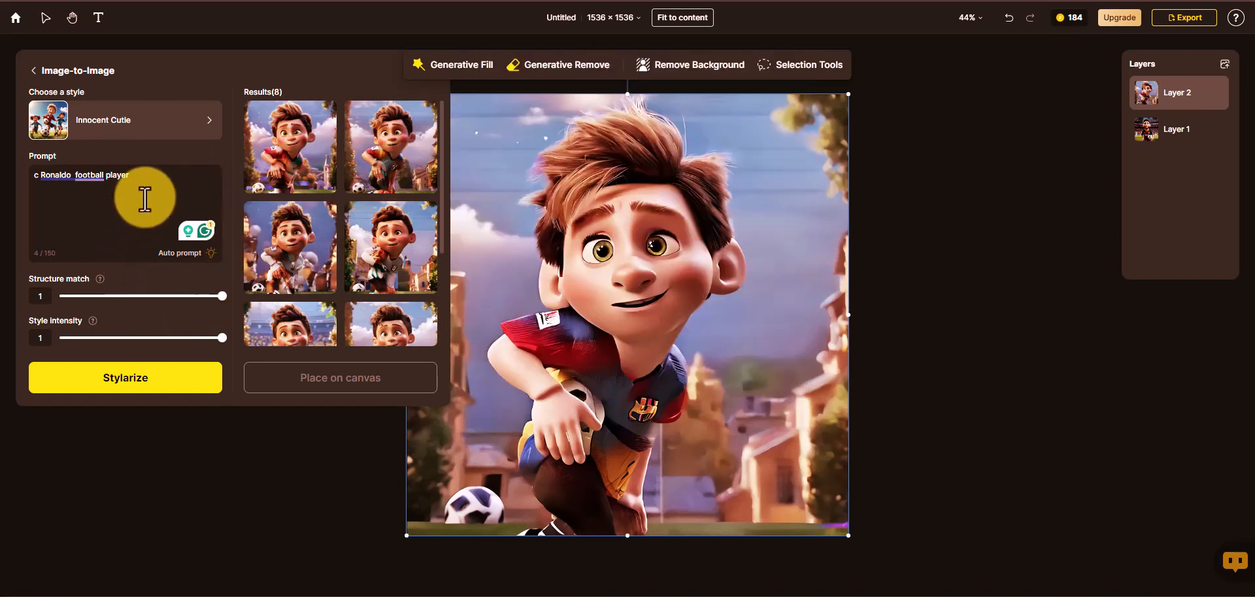
# - Change the prompt to "Xavi football player" and generate a new set of stylized images
pyautogui.click(70, 177)
pyautogui.moveTo(71, 176); pyautogui.dragTo(21, 184)
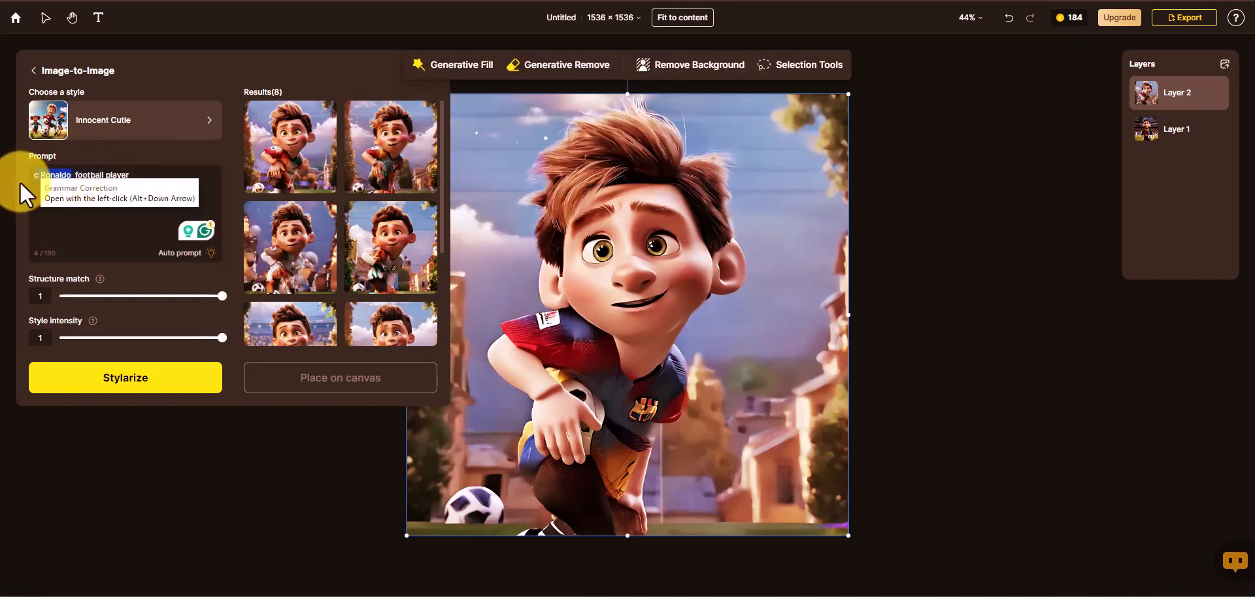
pyautogui.press('BackSpace')
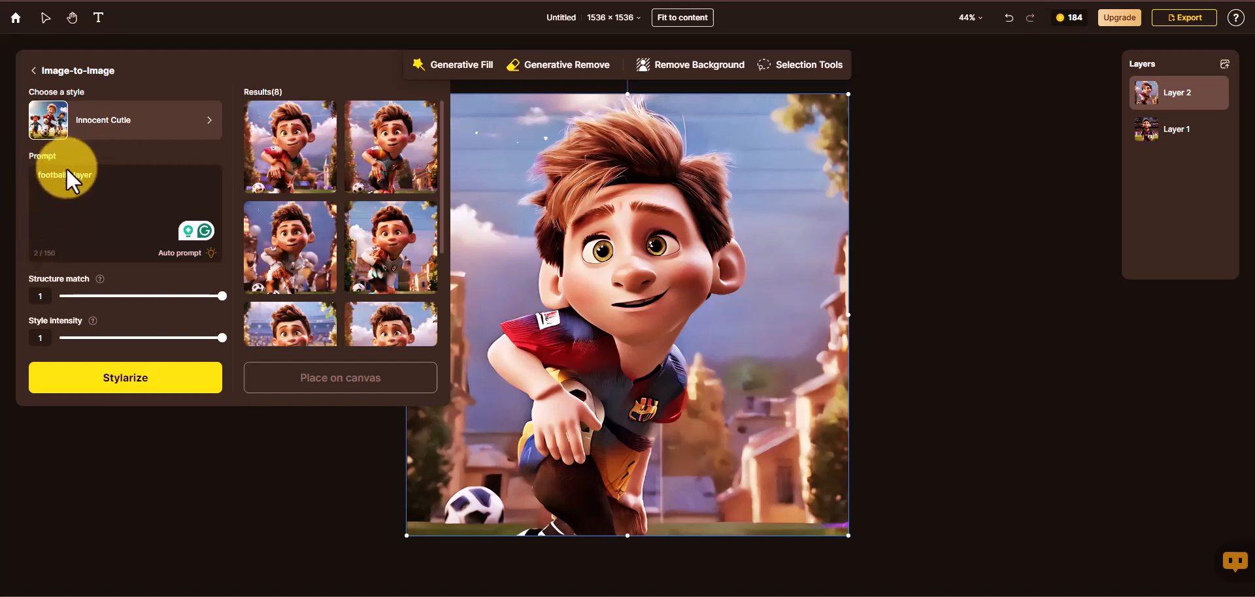
pyautogui.moveTo(265, 212)
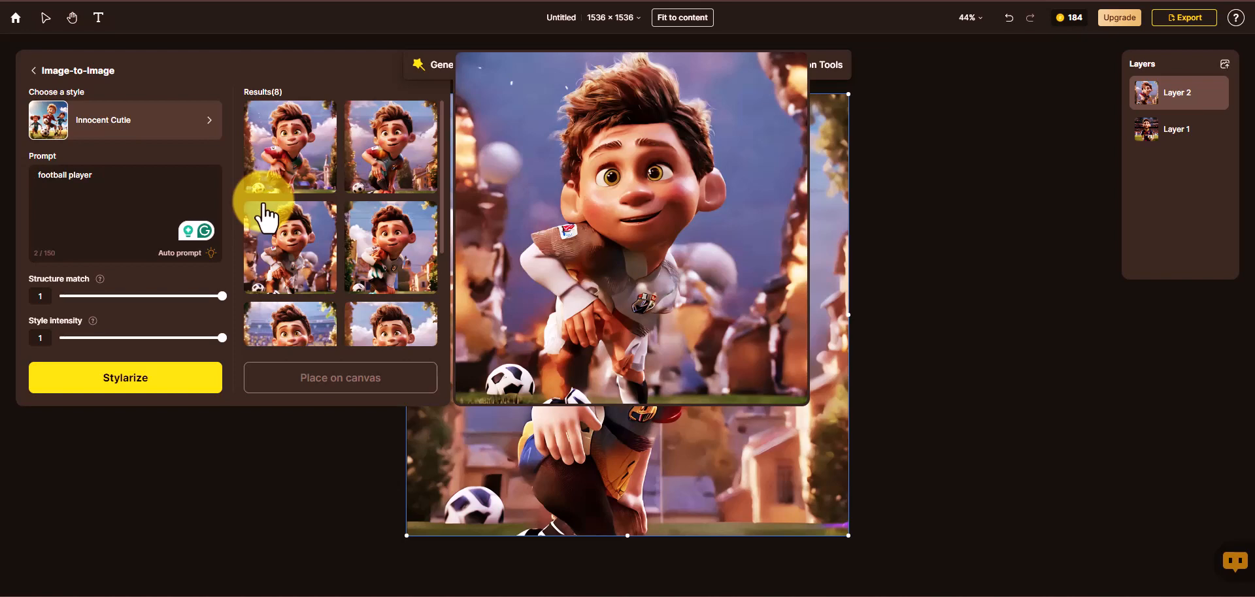
pyautogui.write('x ')
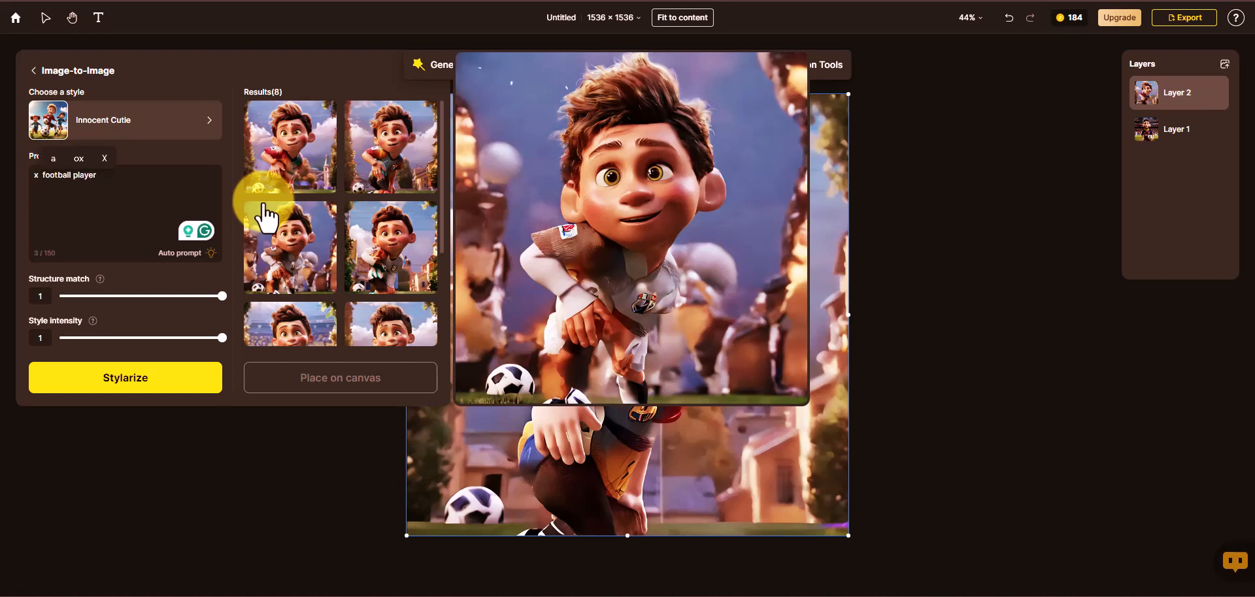
pyautogui.write('avi')
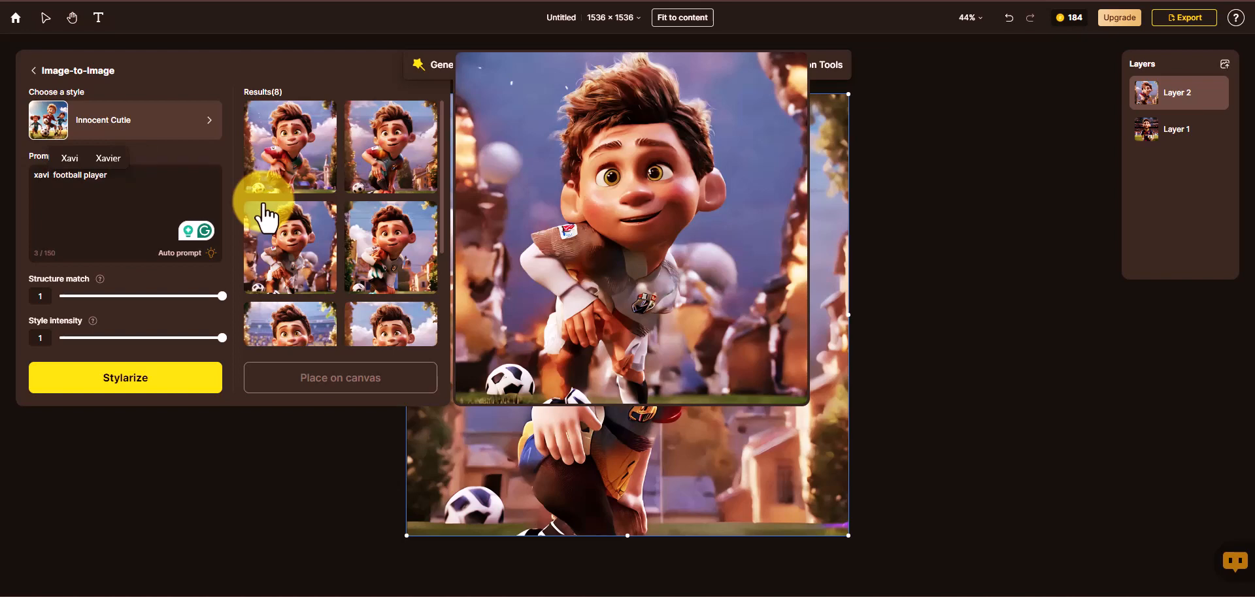
pyautogui.click(71, 159)
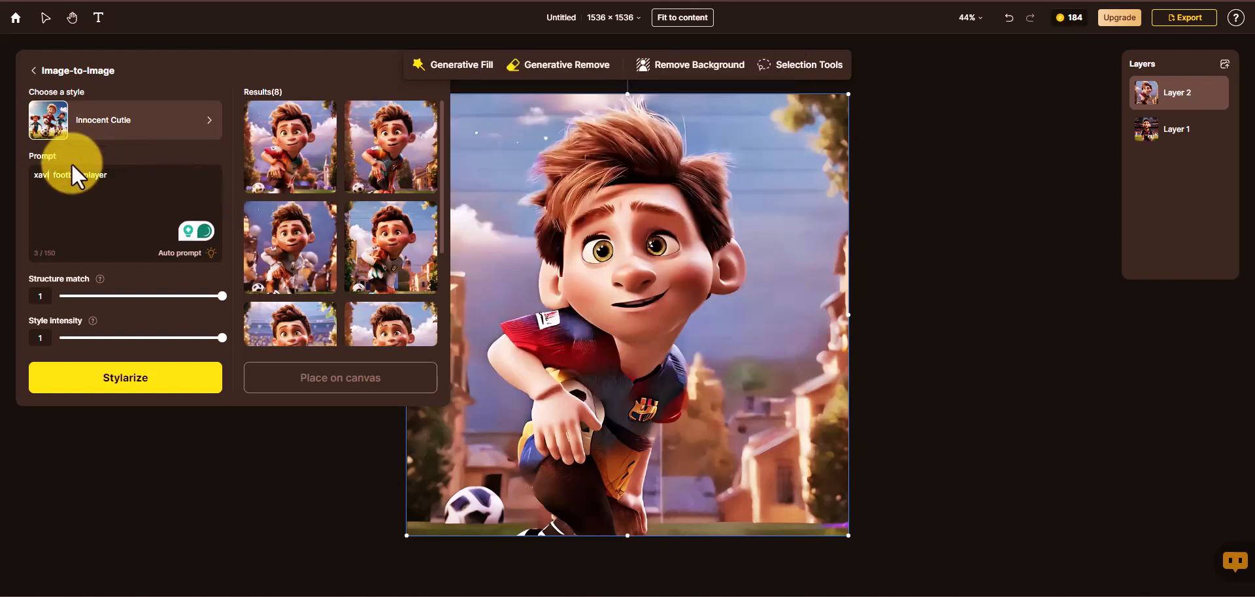
pyautogui.click(101, 377)
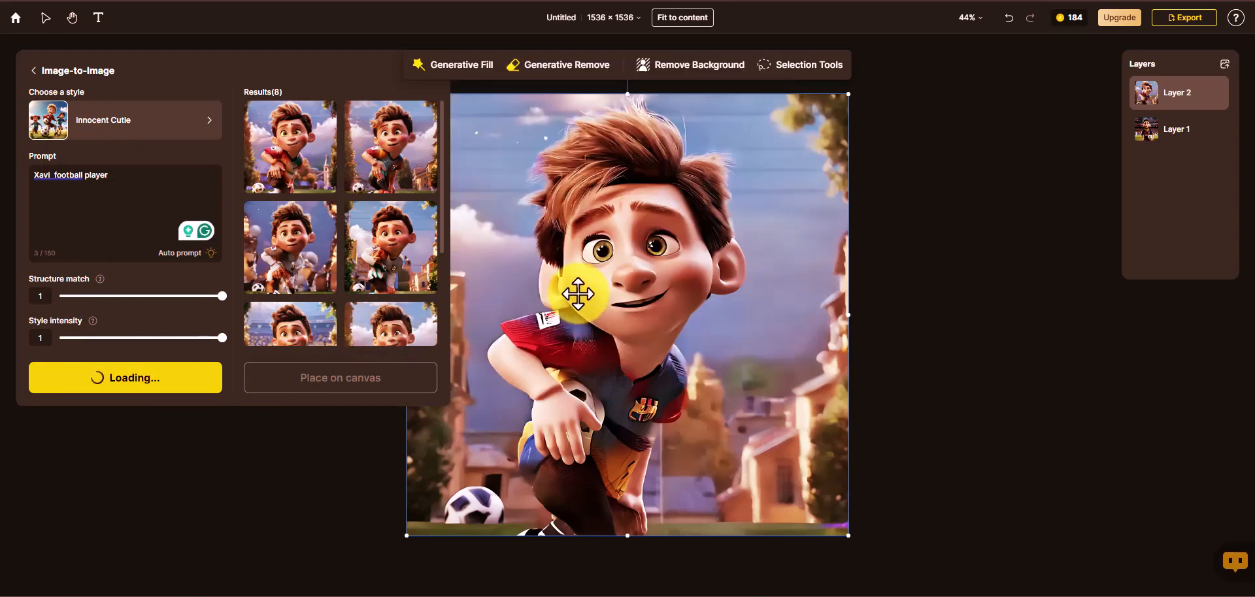
pyautogui.moveTo(373, 272)
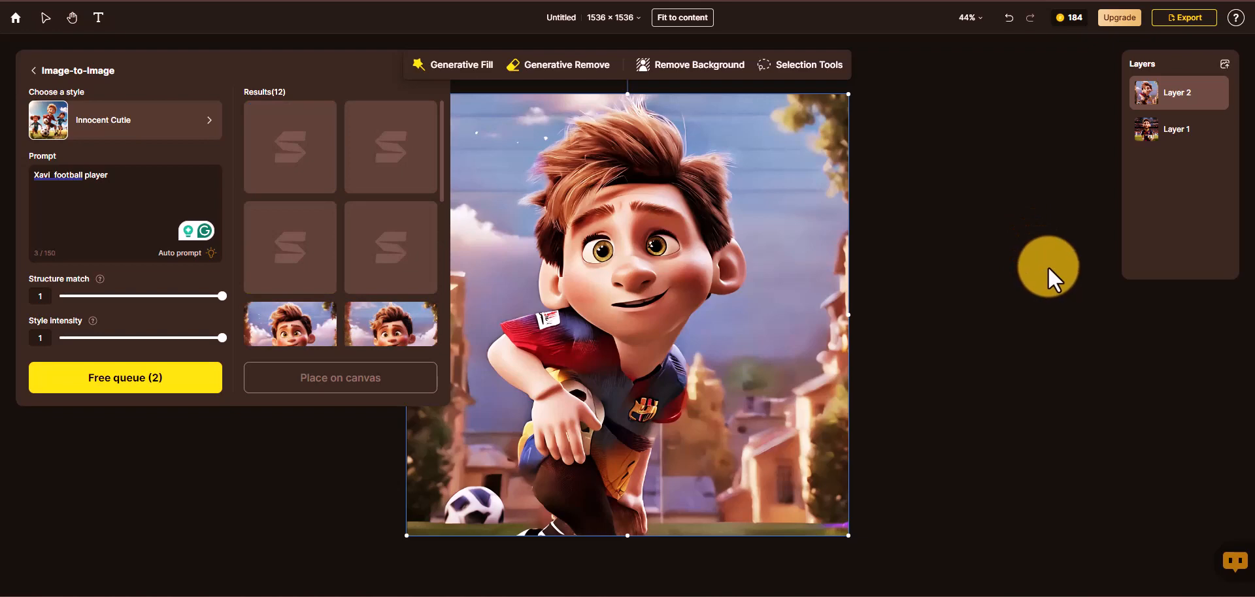
# - Compare the images on Layer 1 and Layer 2 by hiding and showing each layer in turn
pyautogui.click(1145, 134)
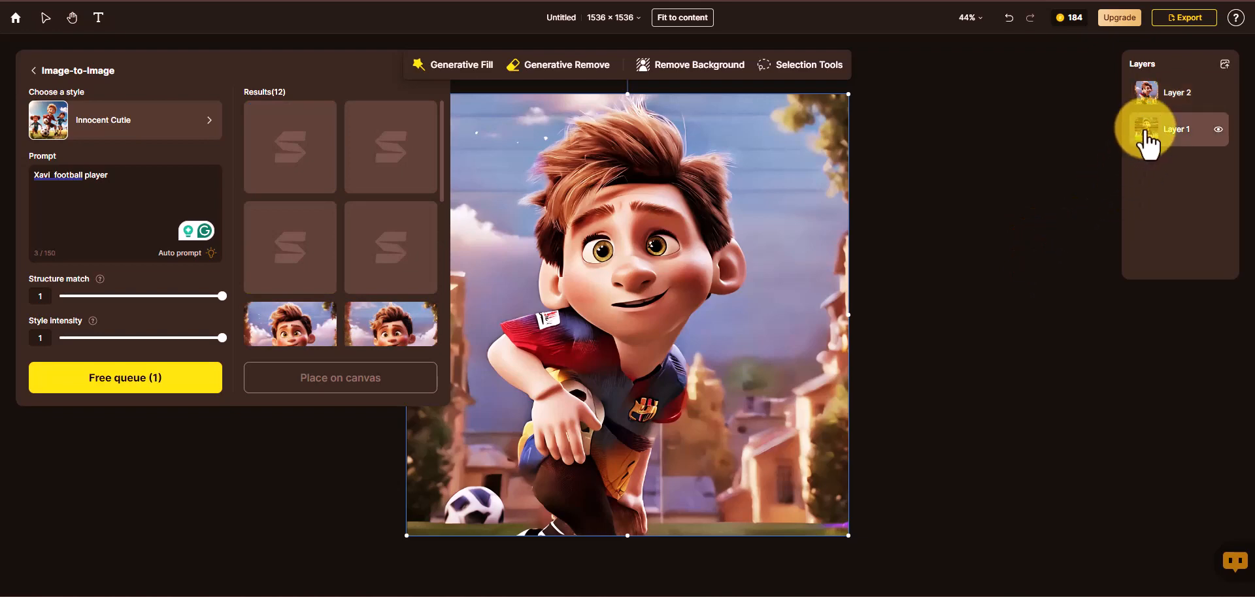
pyautogui.moveTo(680, 330); pyautogui.dragTo(629, 276)
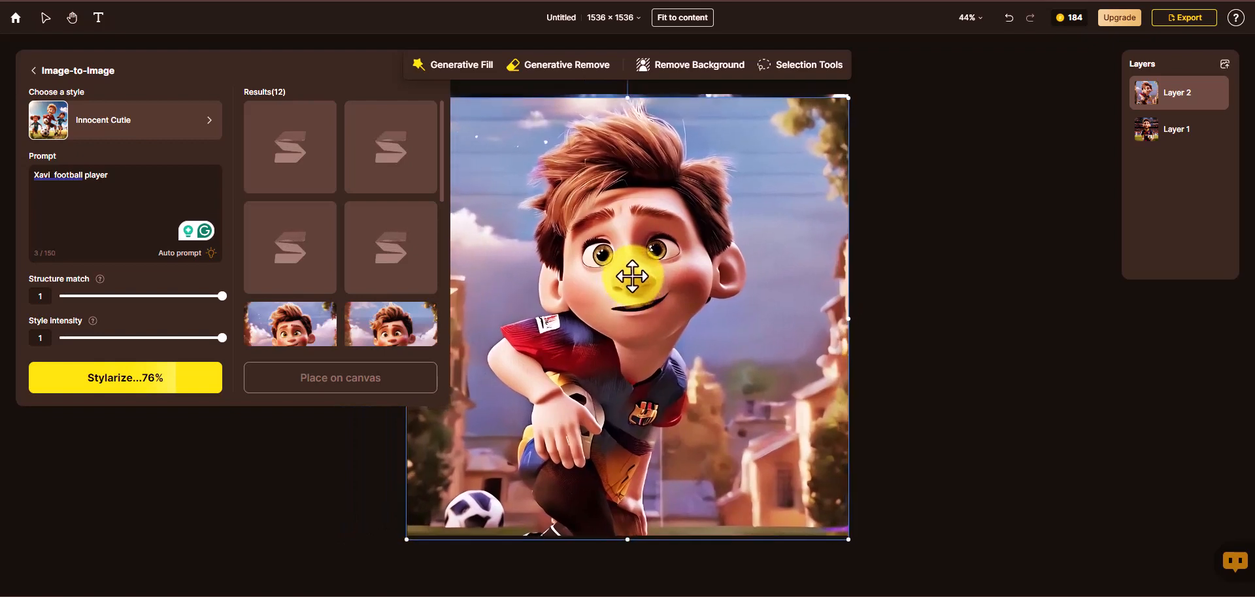
pyautogui.click(1168, 135)
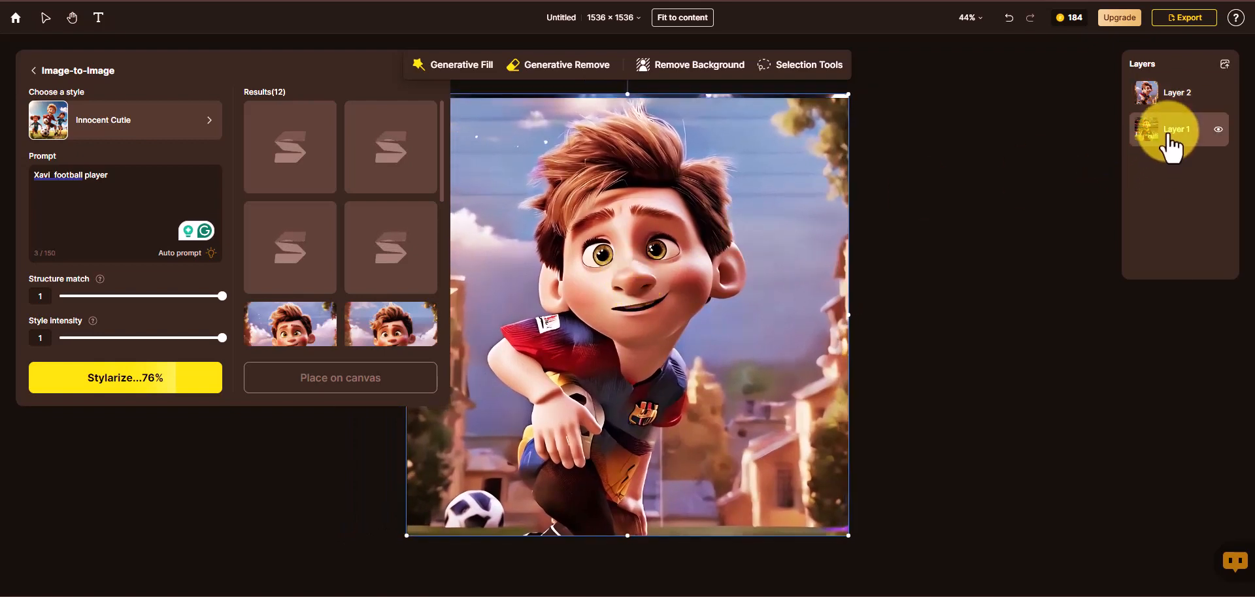
pyautogui.click(1186, 92)
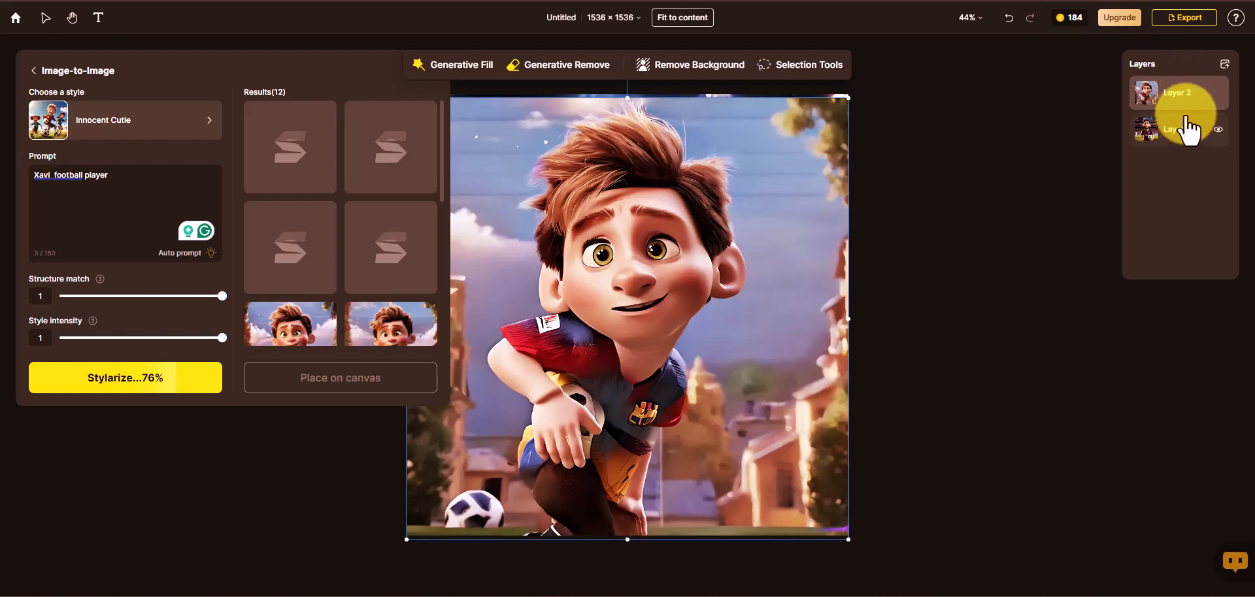
pyautogui.click(1218, 93)
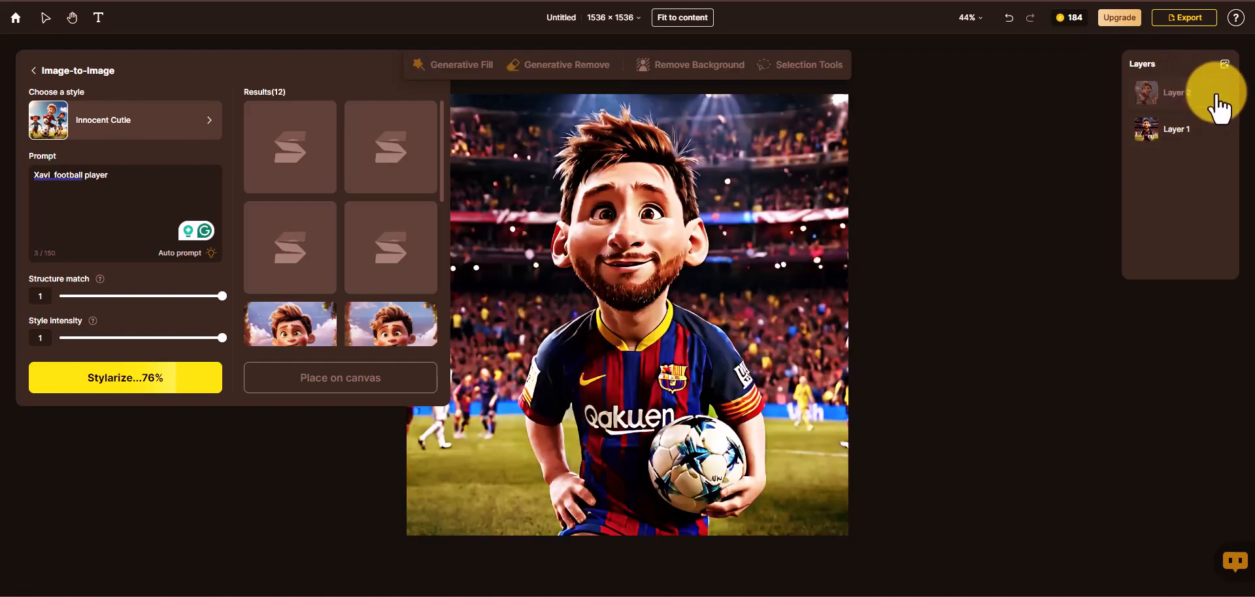
pyautogui.click(1215, 94)
pyautogui.click(1213, 131)
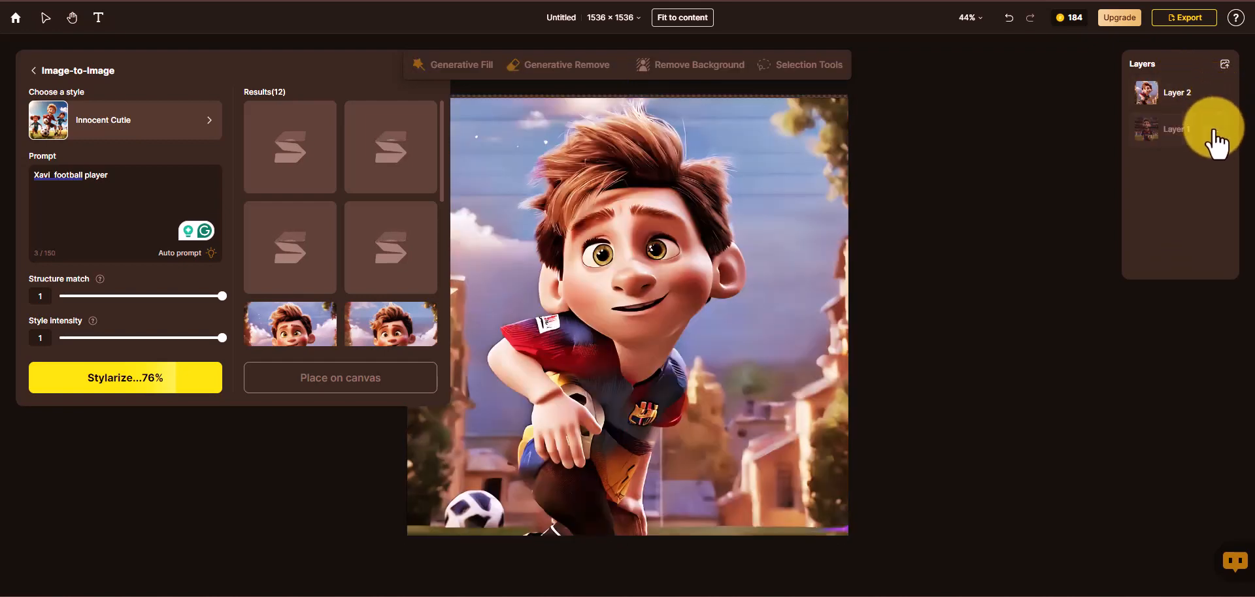
pyautogui.click(1211, 128)
pyautogui.moveTo(622, 297)
pyautogui.mouseDown()
pyautogui.moveTo(602, 292)
pyautogui.moveTo(617, 291)
pyautogui.mouseUp()
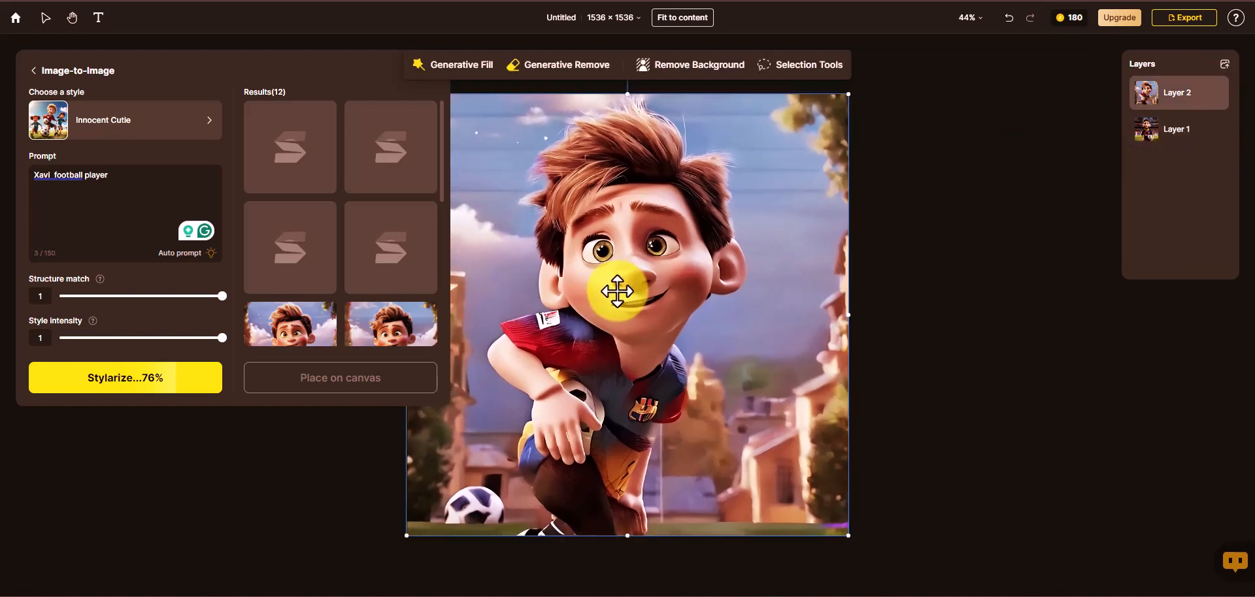
# - Place the earlier result with the red-and-green jersey, ball in hand and village background on the canvas
pyautogui.scroll(-5, 323, 222)
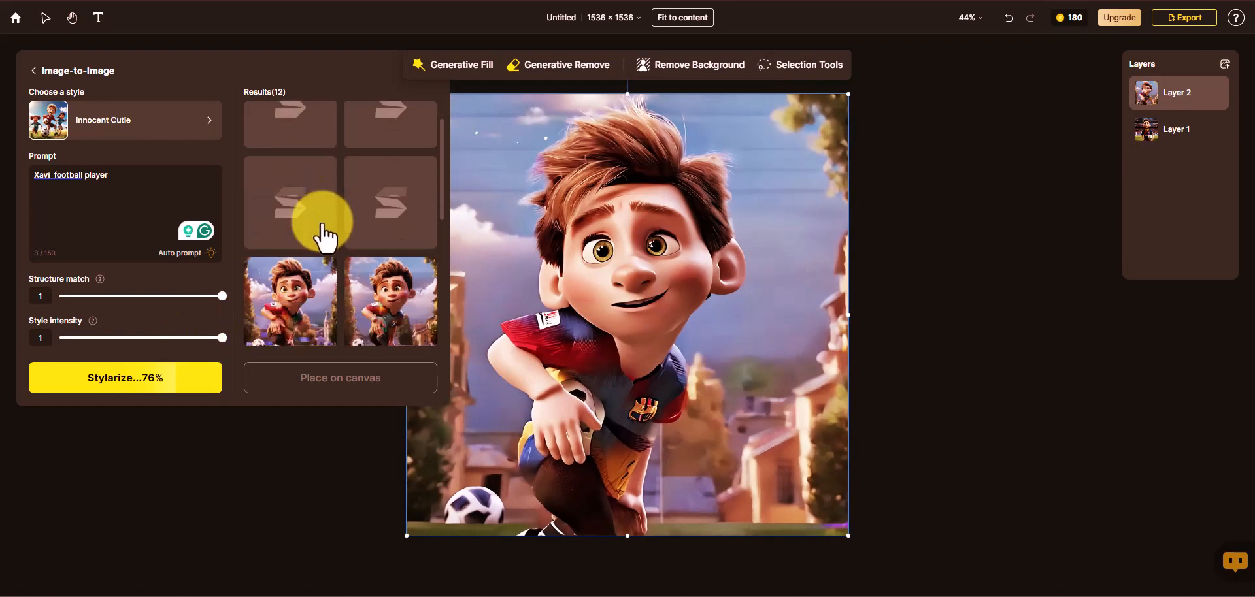
pyautogui.scroll(-1, 323, 222)
pyautogui.moveTo(325, 236)
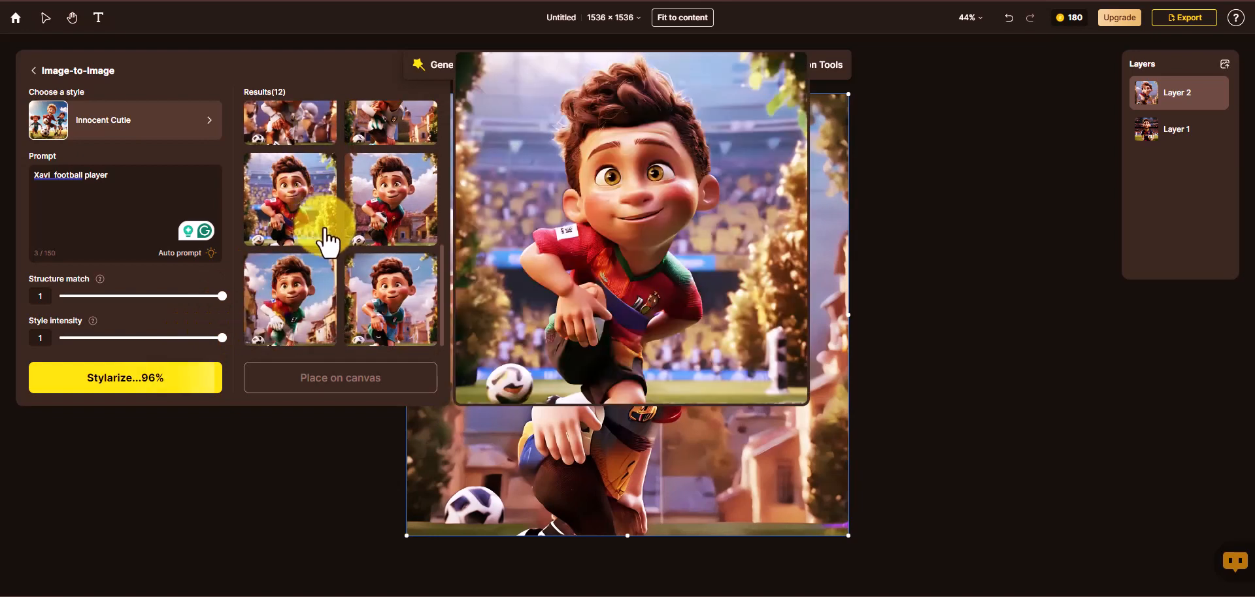
pyautogui.click(363, 211)
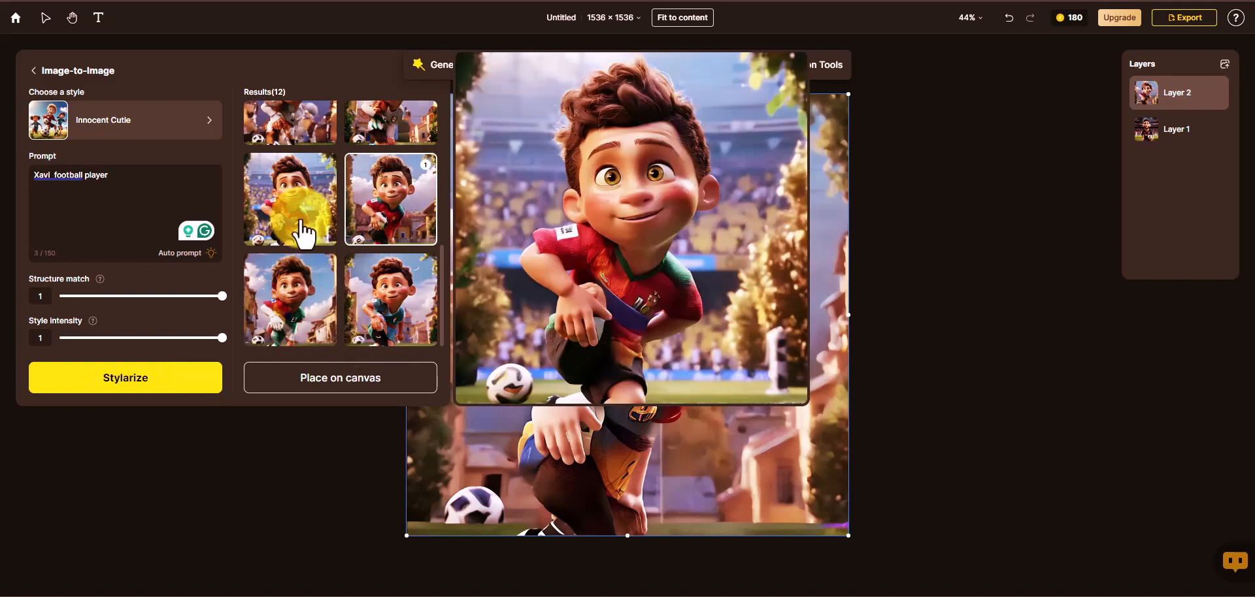
pyautogui.moveTo(405, 223)
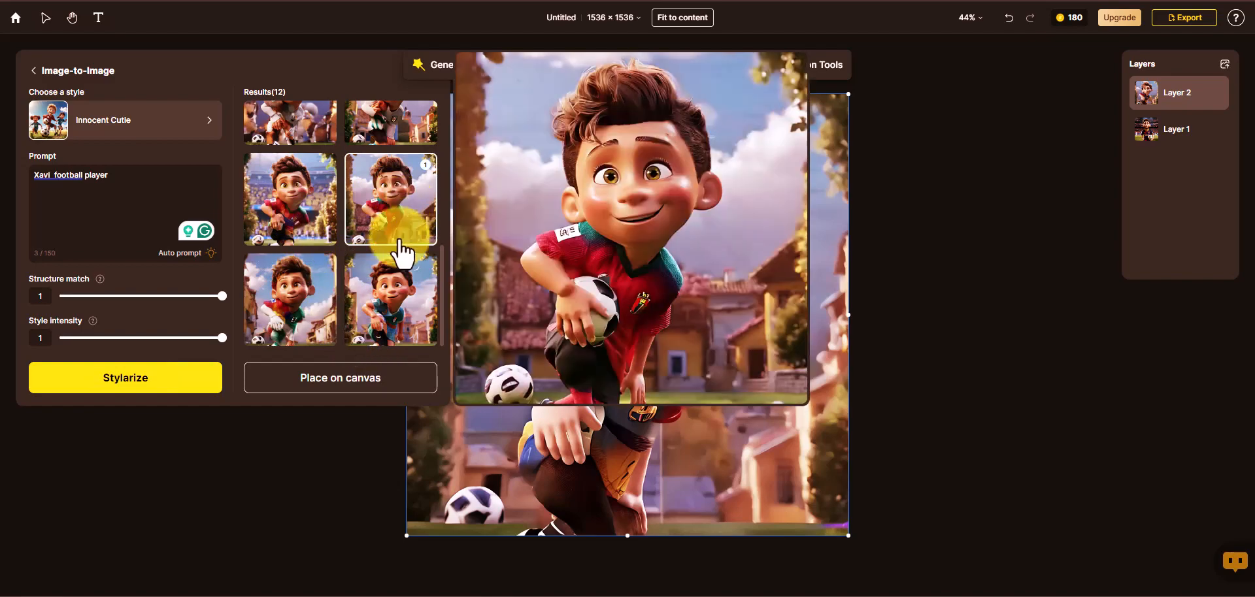
pyautogui.moveTo(367, 226)
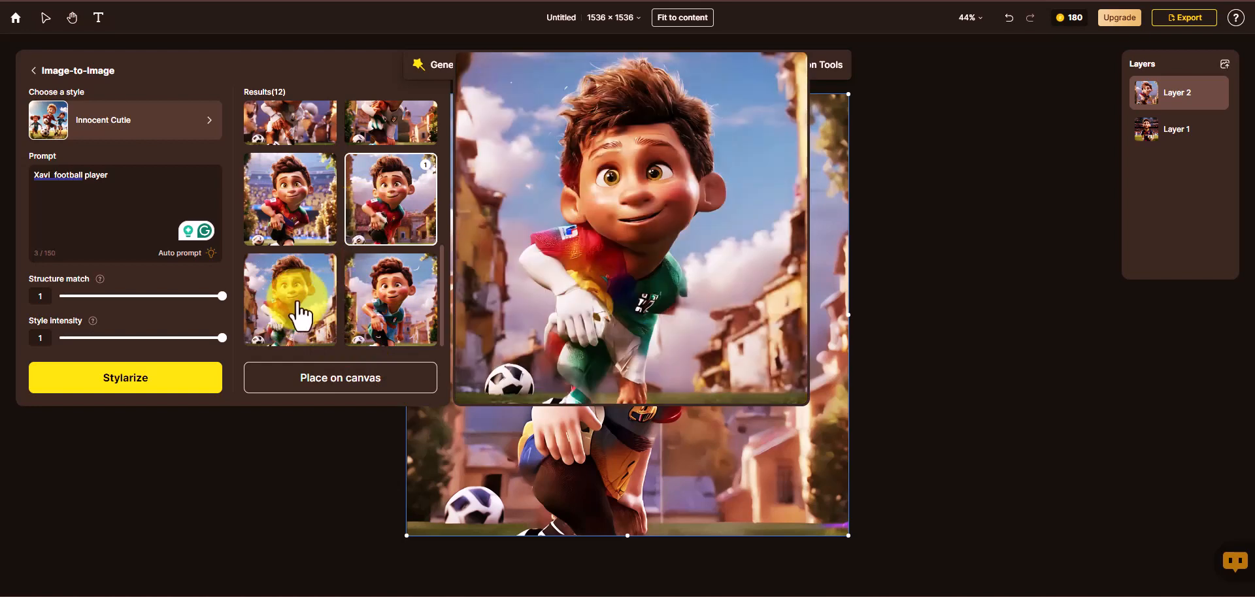
pyautogui.moveTo(292, 230)
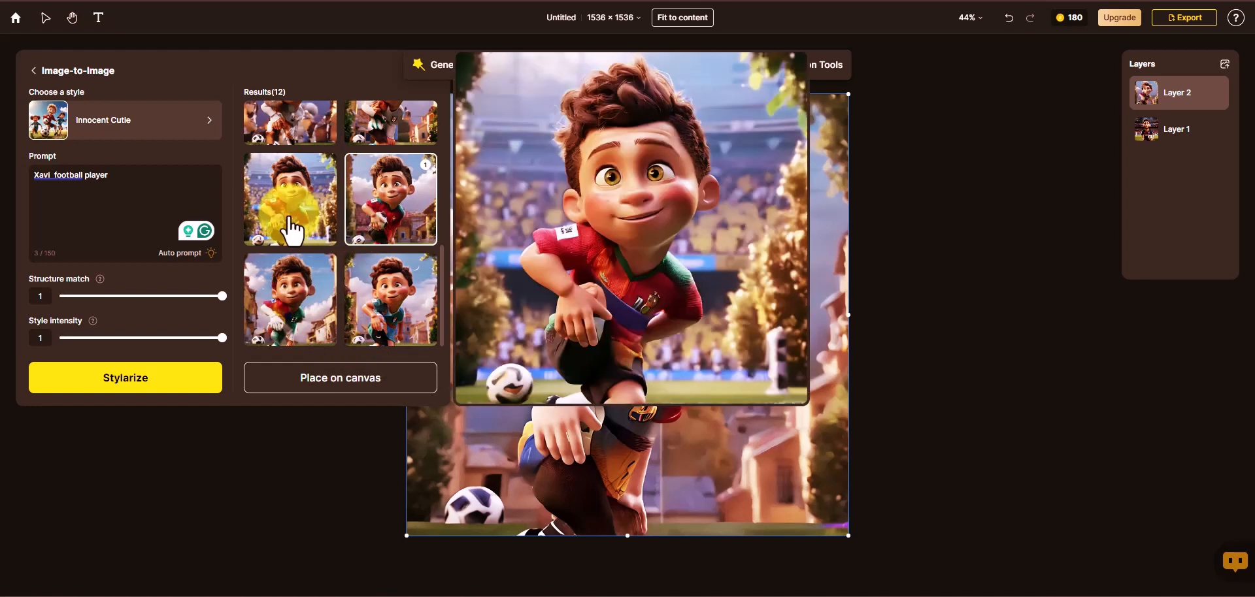
pyautogui.click(311, 386)
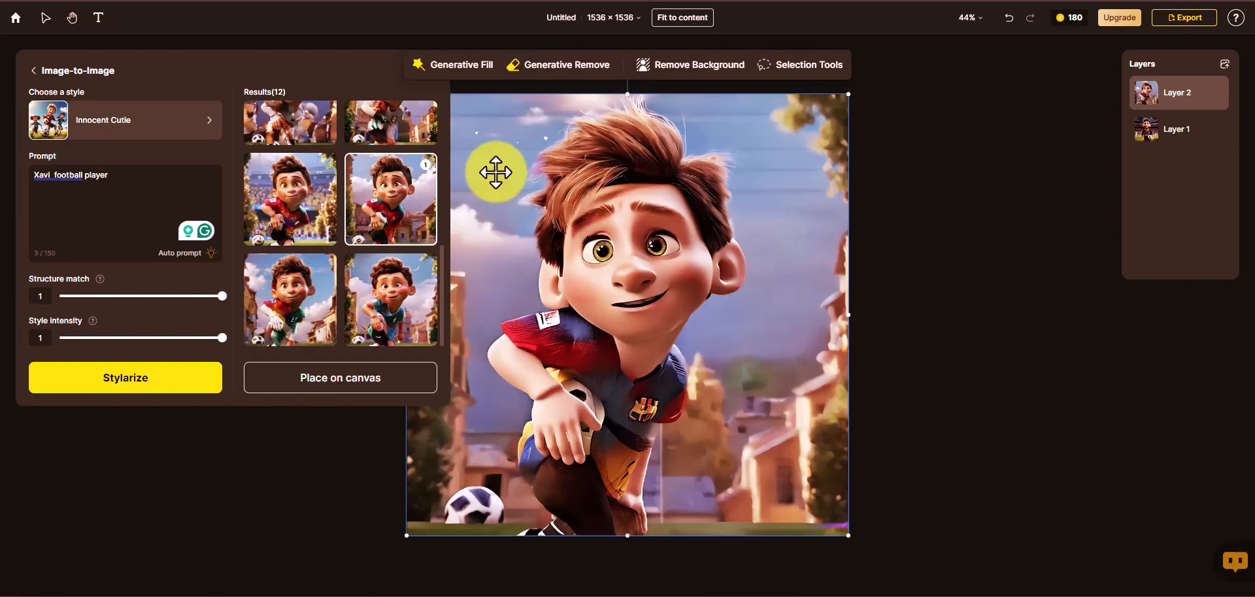
pyautogui.click(364, 374)
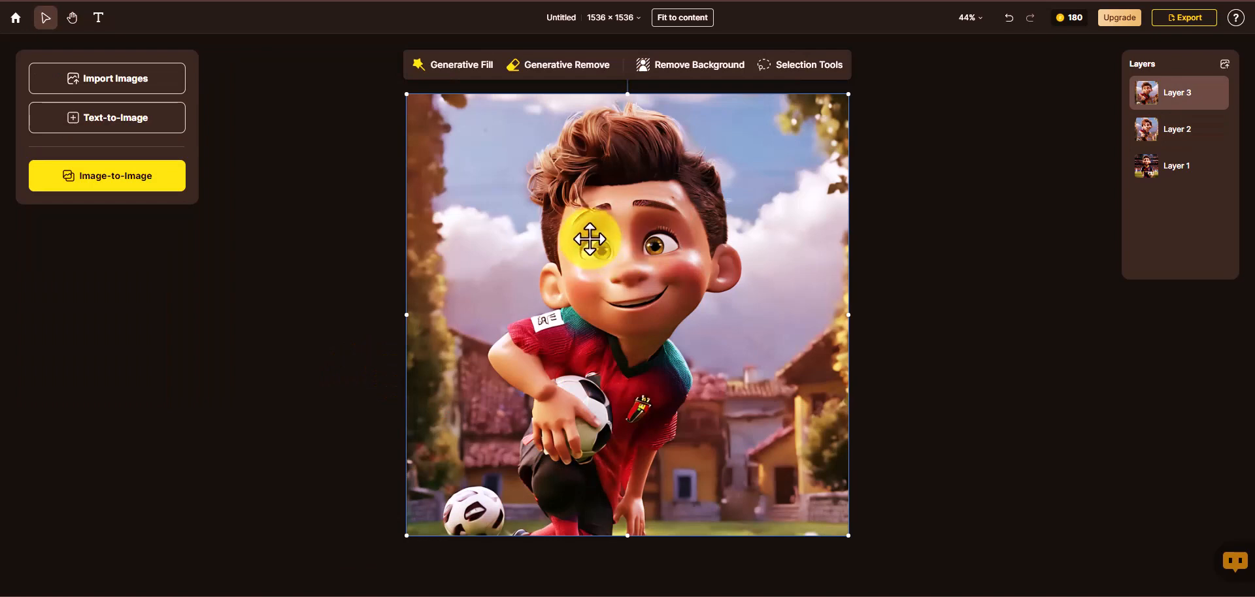
# - Reopen Image-to-Image for the newly placed image and choose the Innocent Cutie style again
pyautogui.click(132, 187)
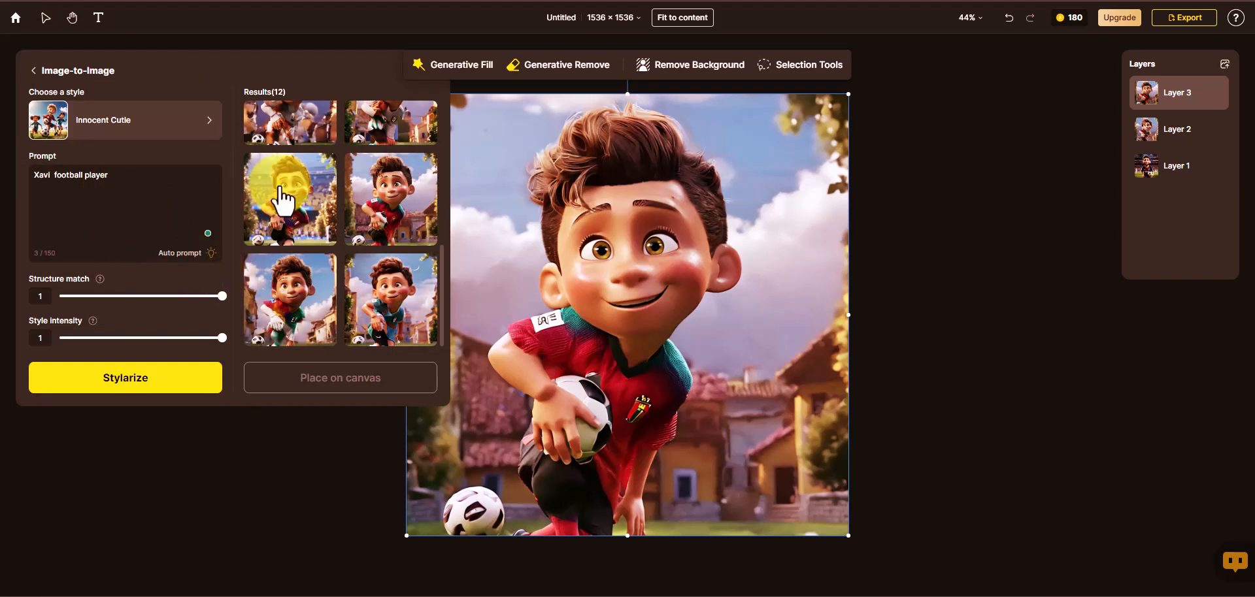
pyautogui.moveTo(364, 196)
pyautogui.scroll(1, 394, 212)
pyautogui.scroll(3, 396, 219)
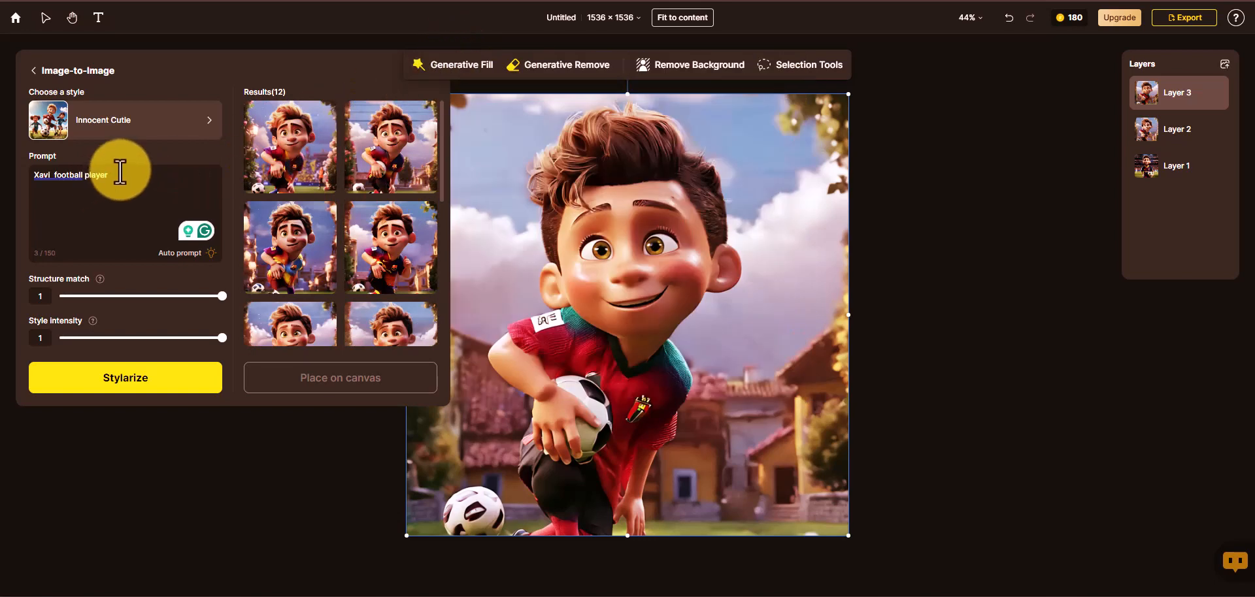
pyautogui.click(206, 131)
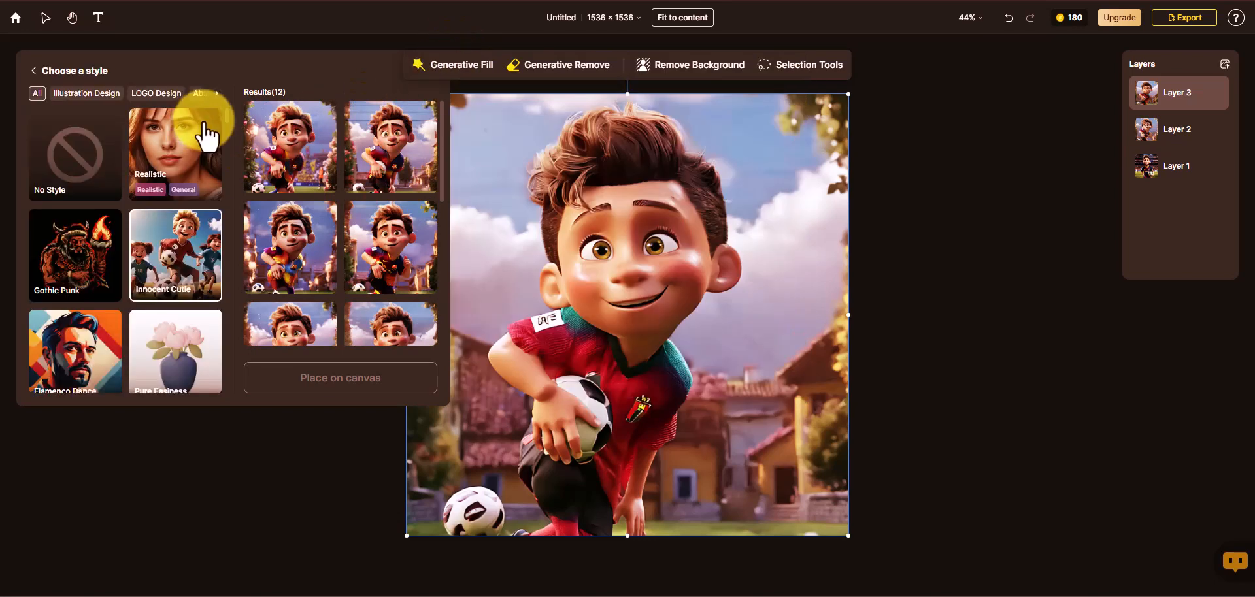
pyautogui.scroll(-2, 175, 242)
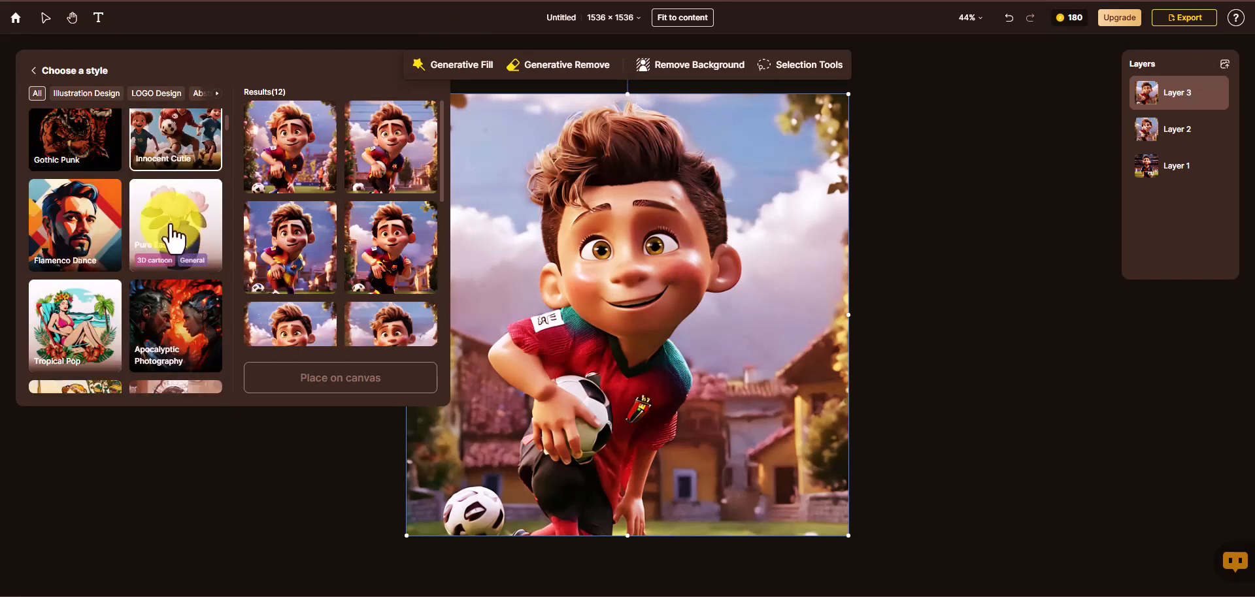
pyautogui.click(173, 150)
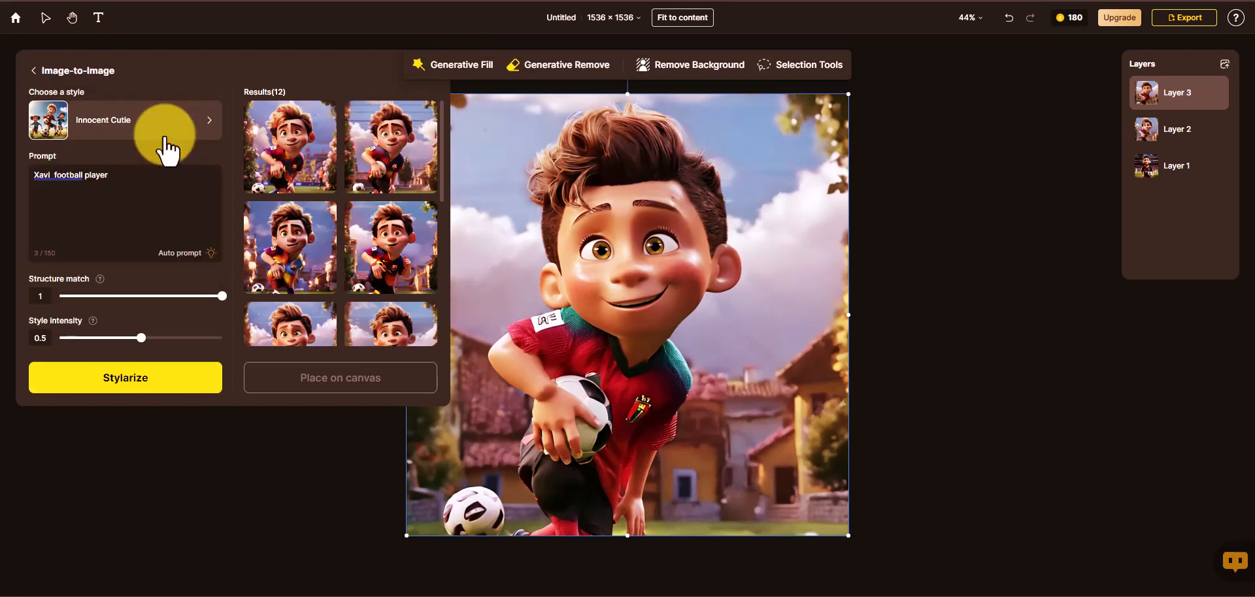
# - Replace the prompt with "Andres Iniesta Football Player" and generate another set of stylized images
pyautogui.click(133, 215)
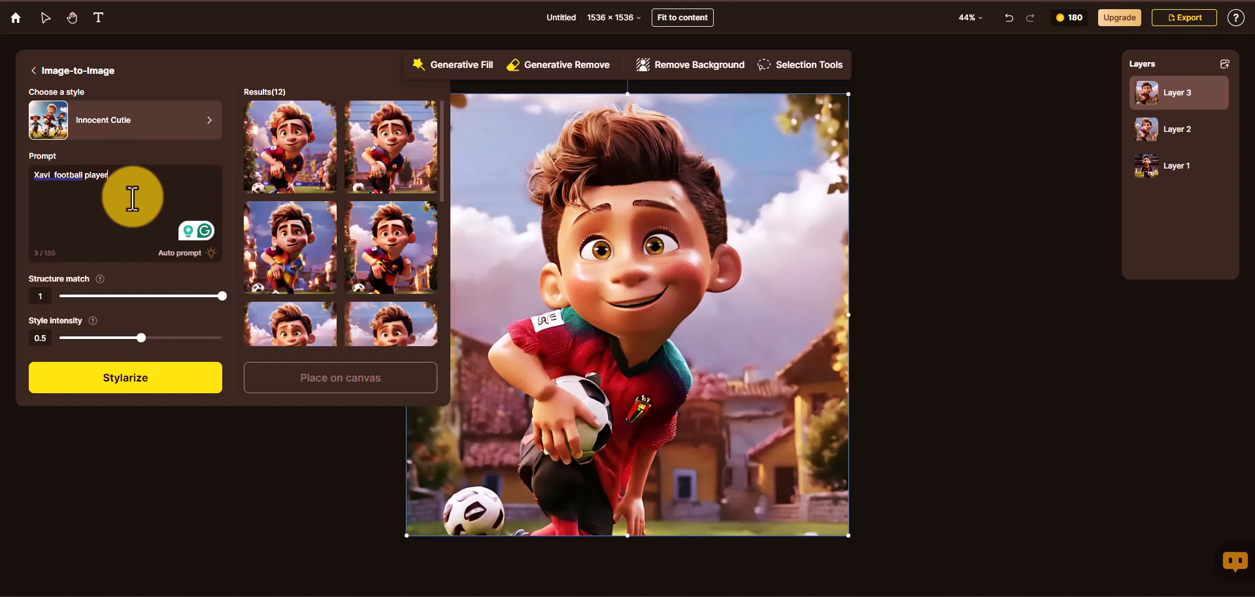
pyautogui.click(55, 174)
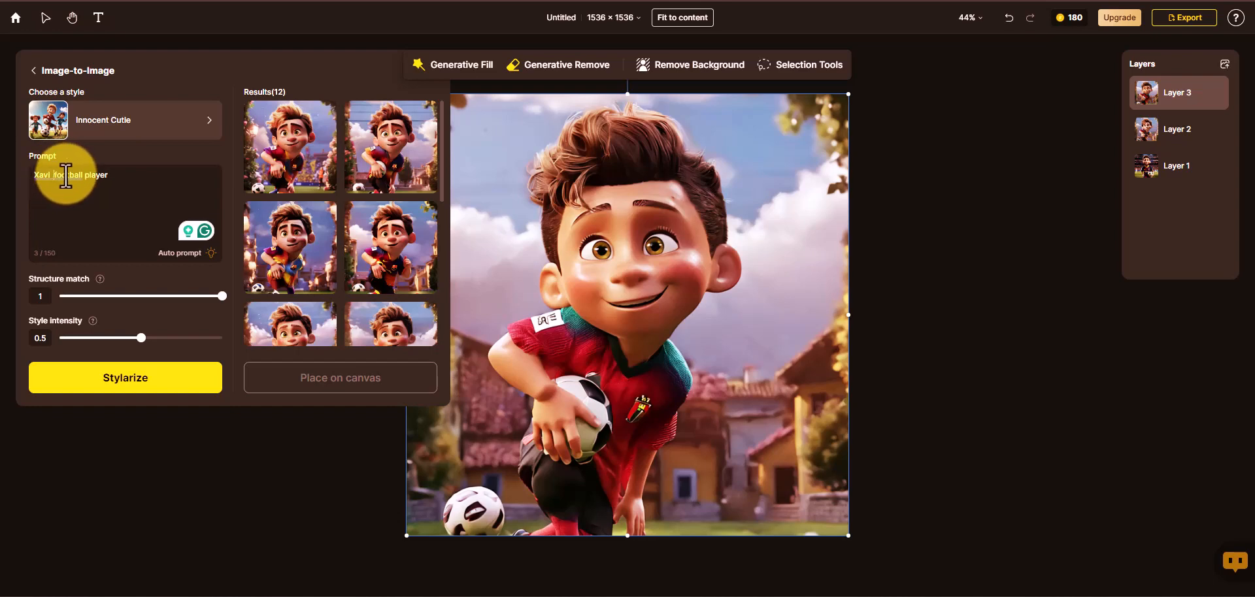
pyautogui.press('BackSpace')
pyautogui.press('BackSpace')
pyautogui.press('BackSpace')
pyautogui.press('BackSpace')
pyautogui.press('BackSpace')
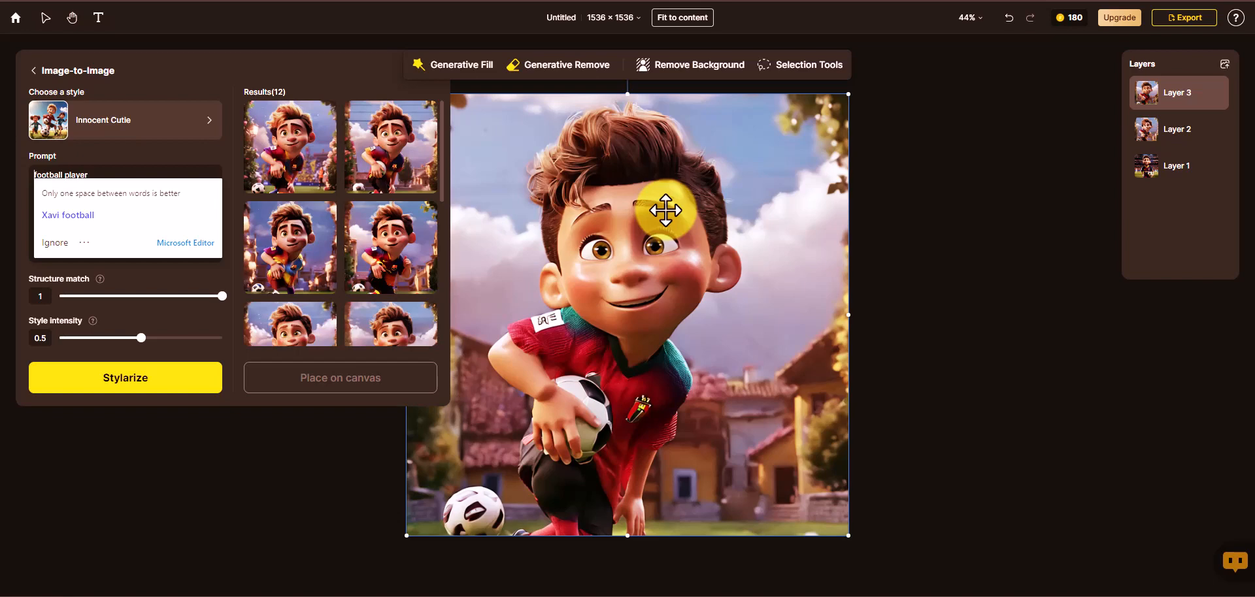
pyautogui.write('Andres Iniesta')
pyautogui.press('Return')
pyautogui.press('BackSpace')
pyautogui.press('BackSpace')
pyautogui.write('P')
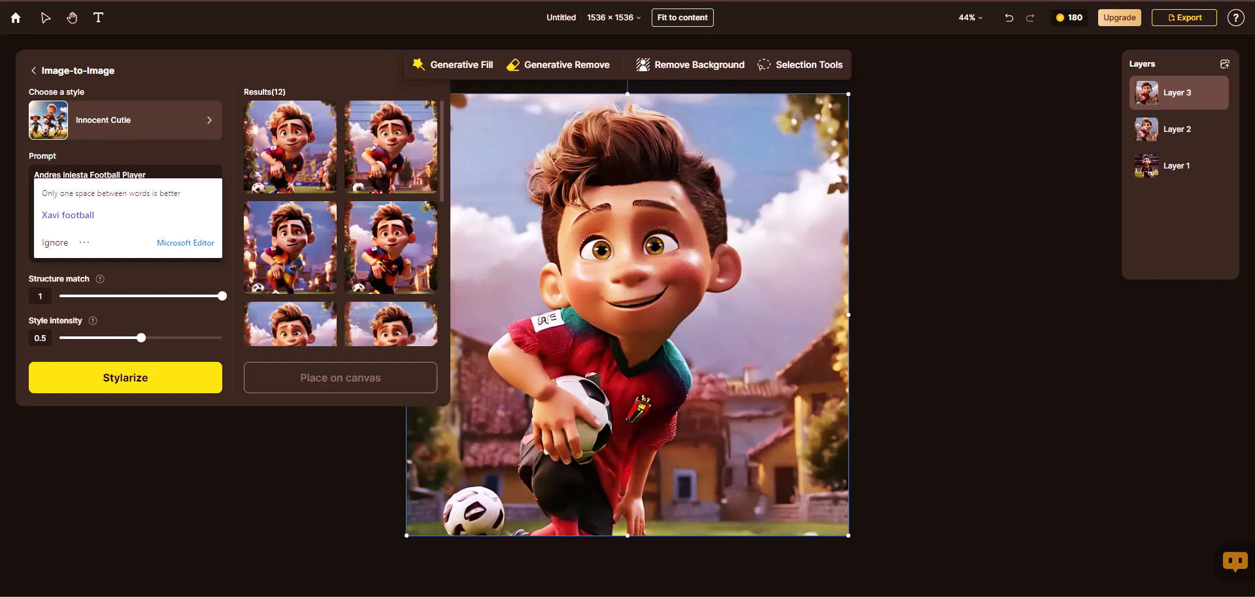
pyautogui.click(195, 169)
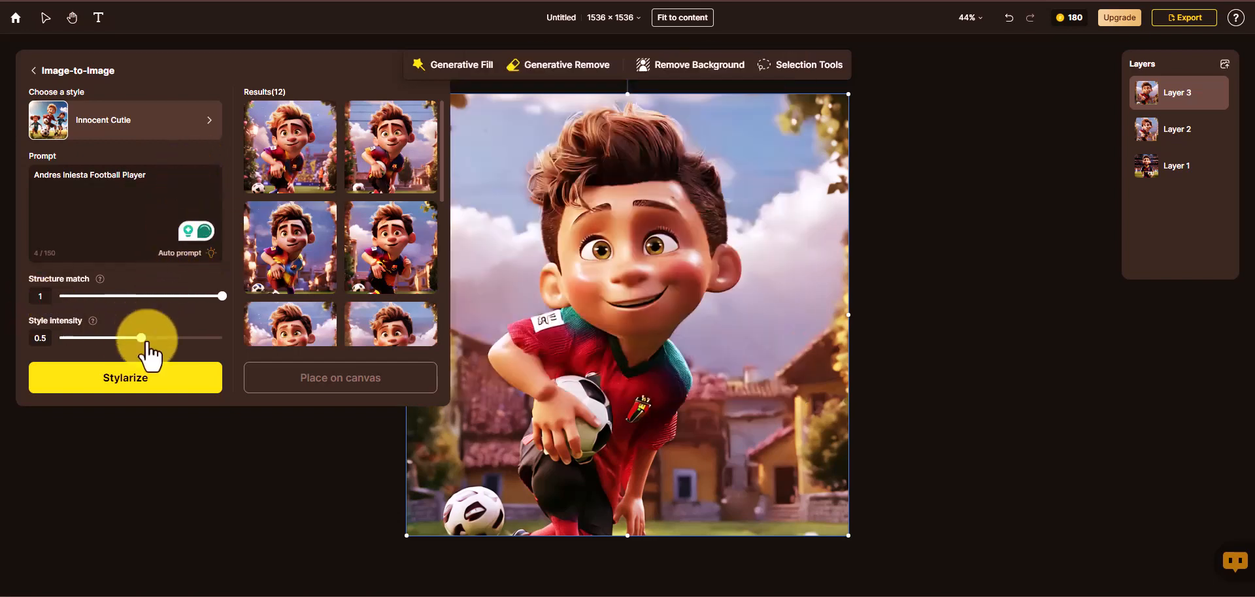
pyautogui.click(173, 386)
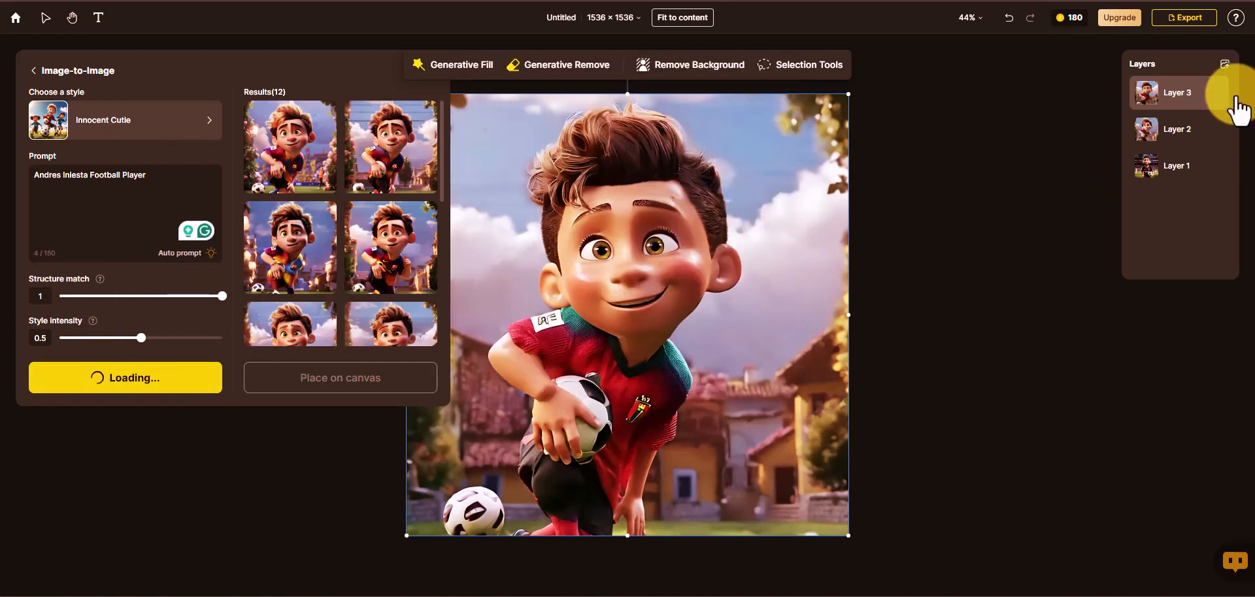
pyautogui.moveTo(1054, 21)
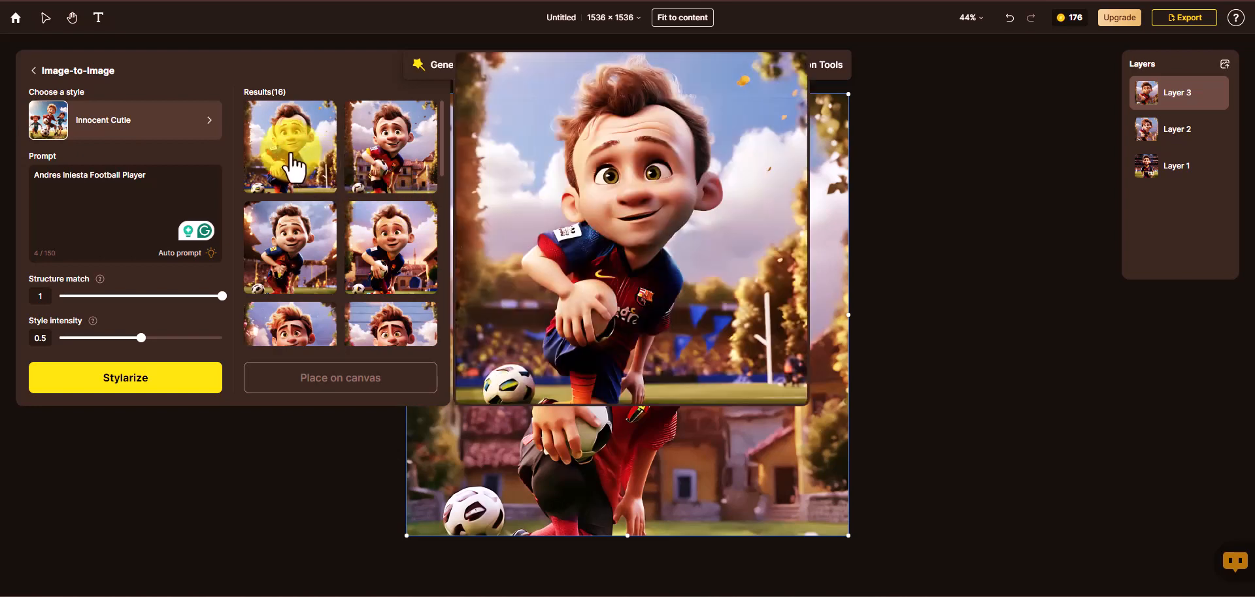
# - Place the first result with the blue-and-red jersey on the canvas, move it off the canvas's right side and shift the image beneath slightly left
pyautogui.click(289, 166)
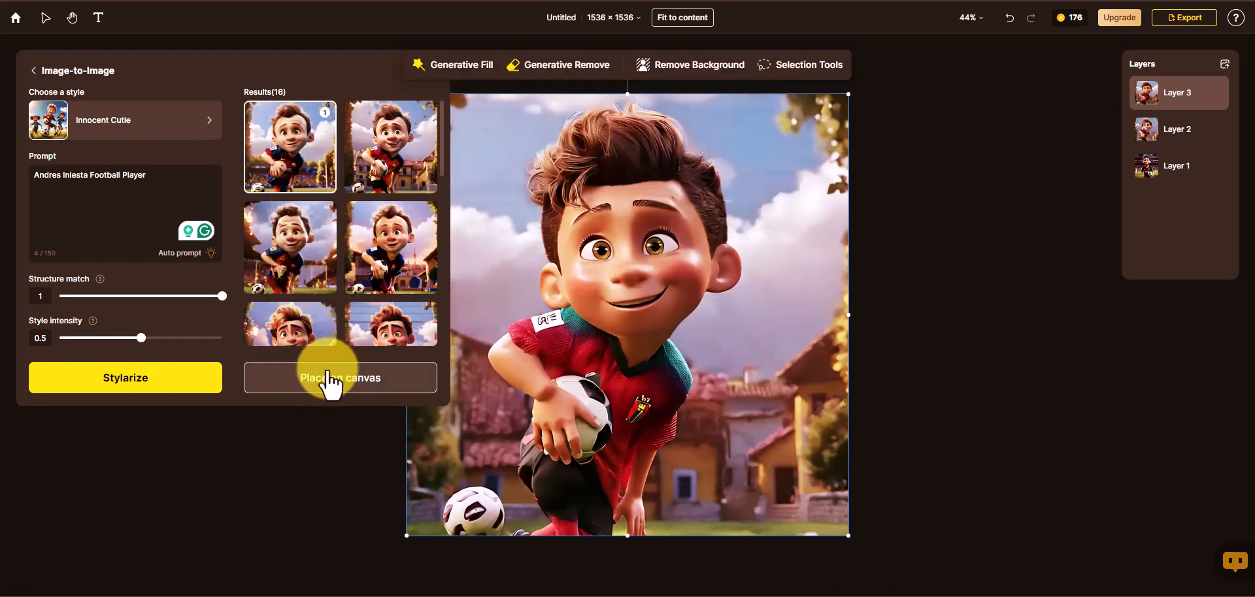
pyautogui.click(331, 382)
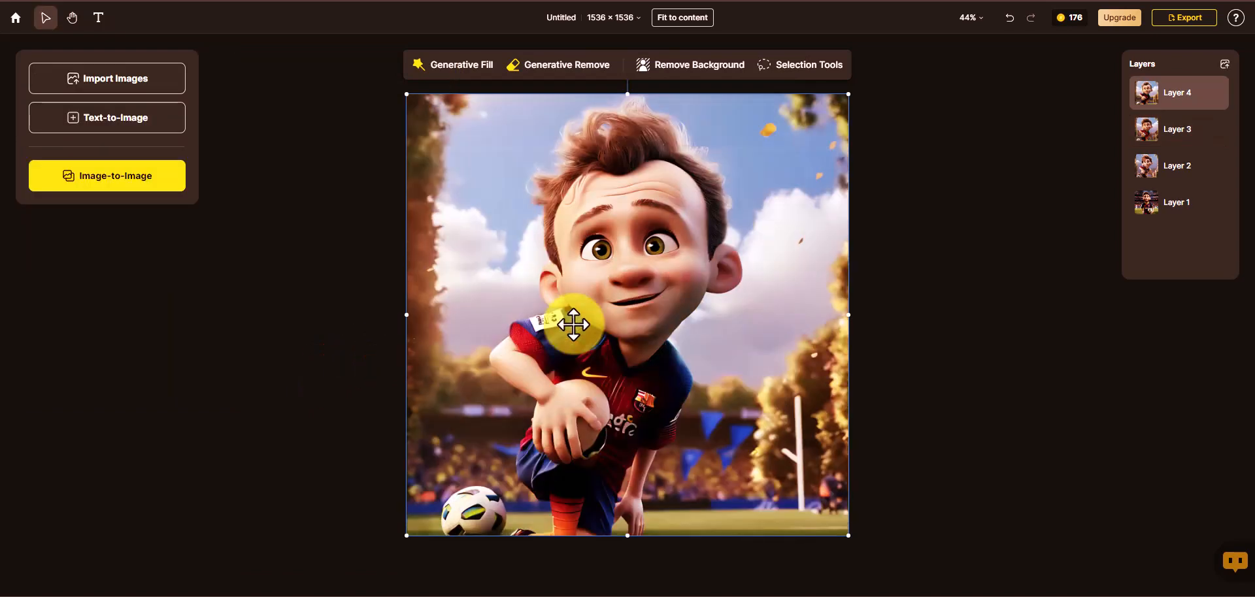
pyautogui.moveTo(614, 246); pyautogui.dragTo(1132, 292)
pyautogui.moveTo(600, 350)
pyautogui.mouseDown()
pyautogui.moveTo(758, 364)
pyautogui.moveTo(579, 339)
pyautogui.mouseUp()
pyautogui.click(975, 339)
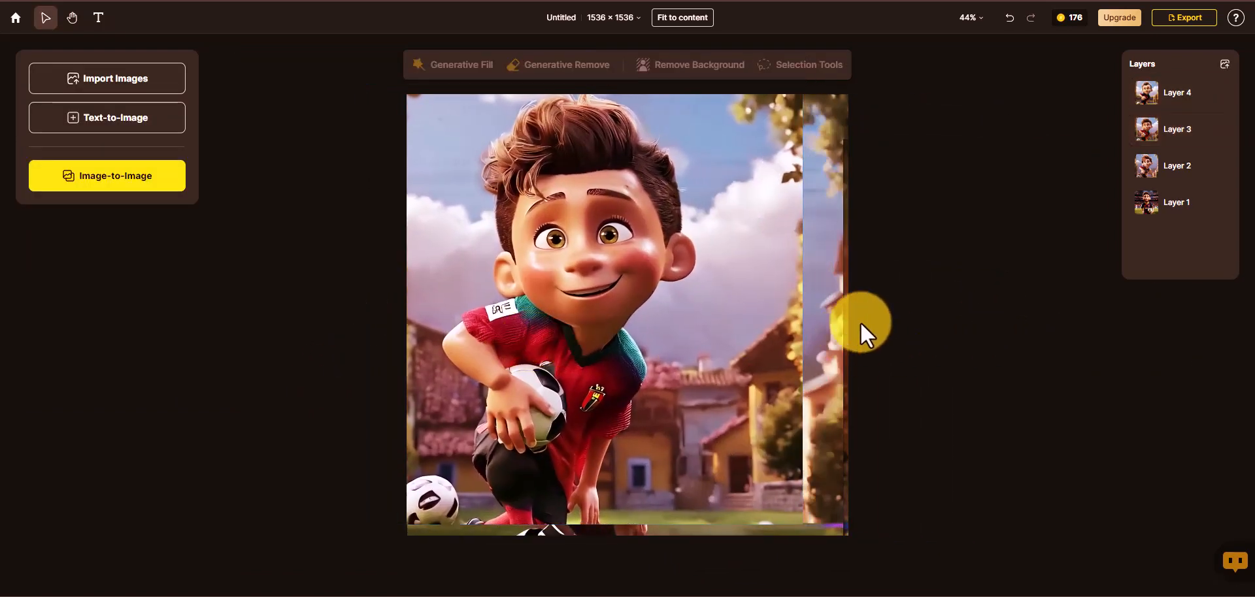
# - Select each layer in turn from Layer 1 up to Layer 4 to check the placed images
pyautogui.click(1188, 202)
pyautogui.click(1176, 161)
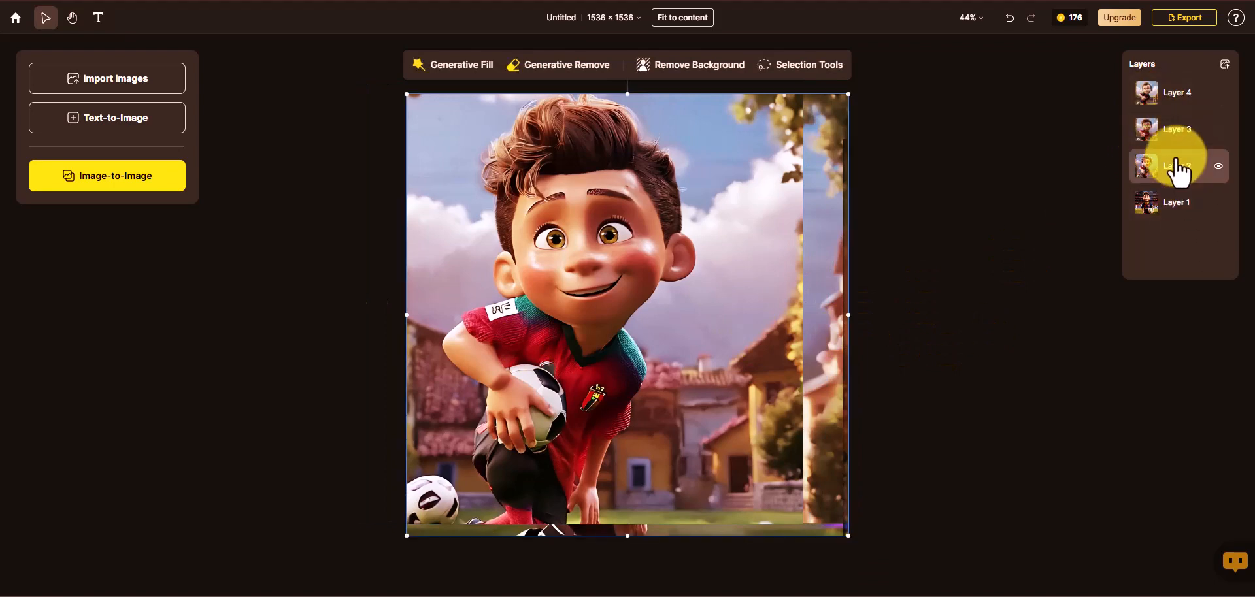
pyautogui.click(1170, 130)
pyautogui.click(1176, 93)
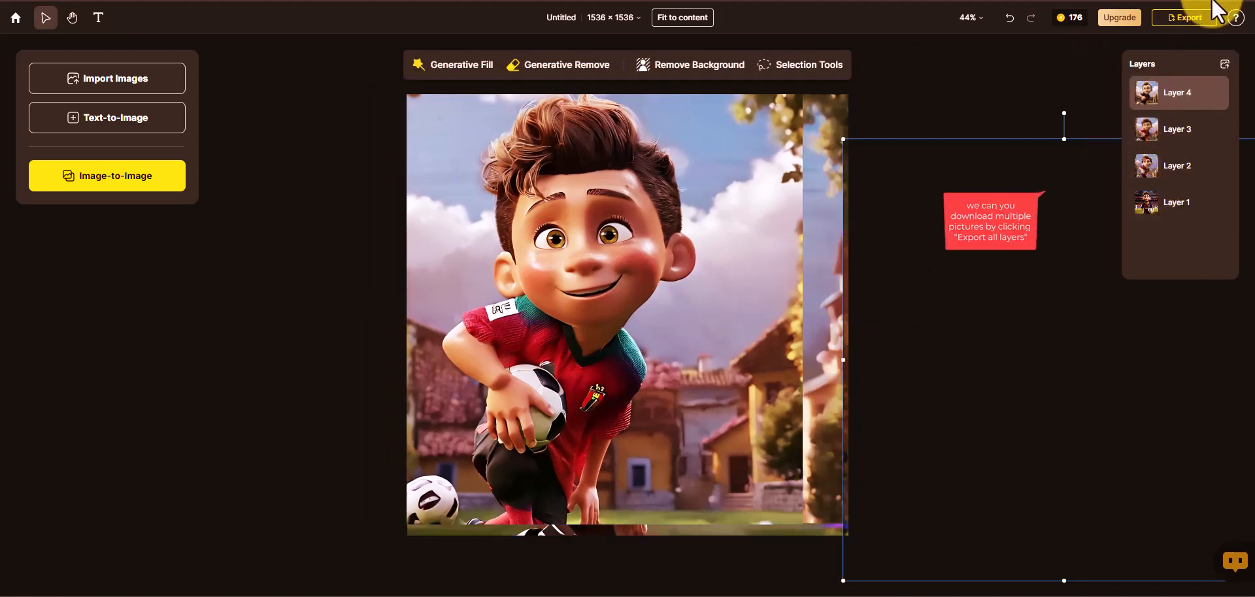
# - Export all layers as JPG files at 1x upscale with the watermark kept on
pyautogui.click(1203, 17)
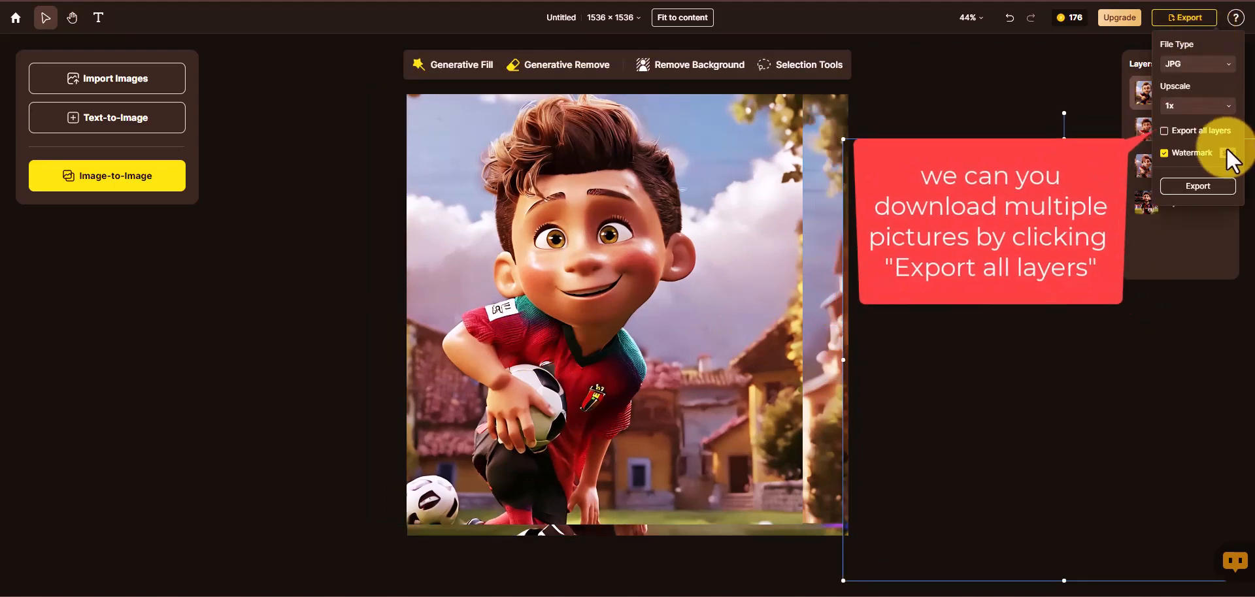
pyautogui.click(1164, 131)
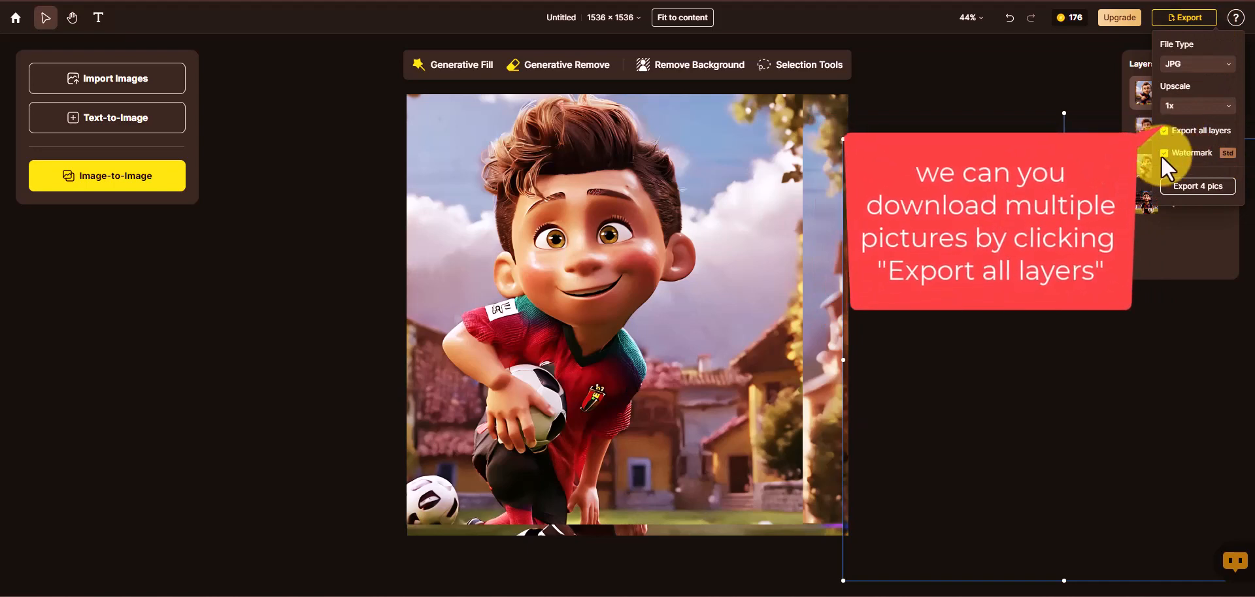
pyautogui.click(1190, 106)
pyautogui.click(1191, 111)
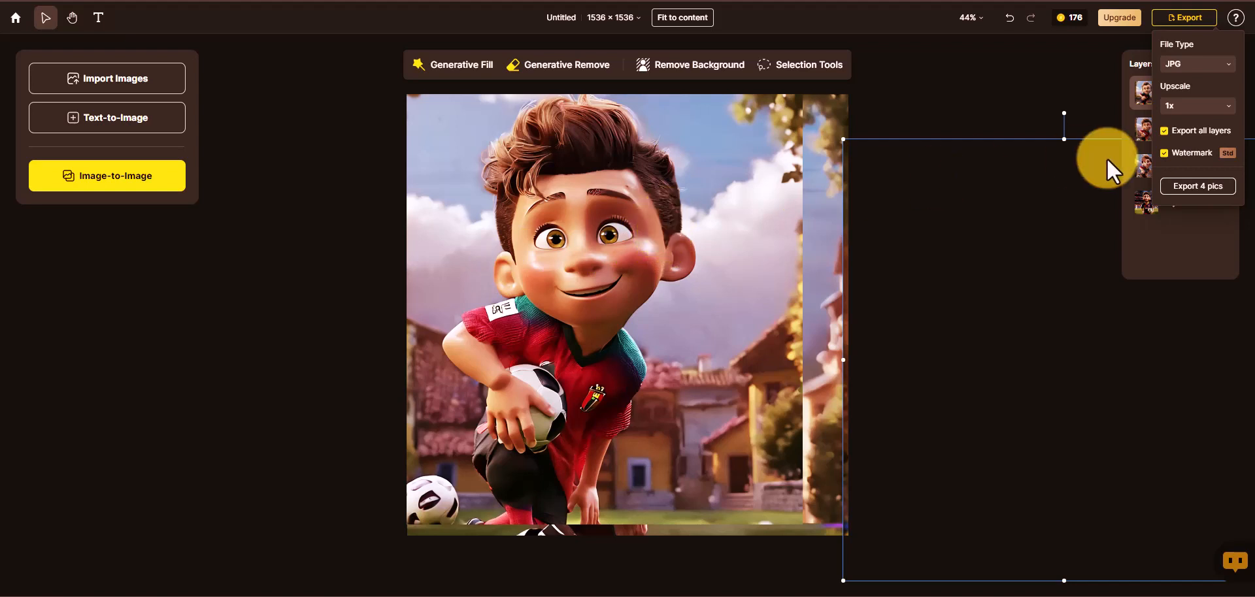
pyautogui.click(1194, 189)
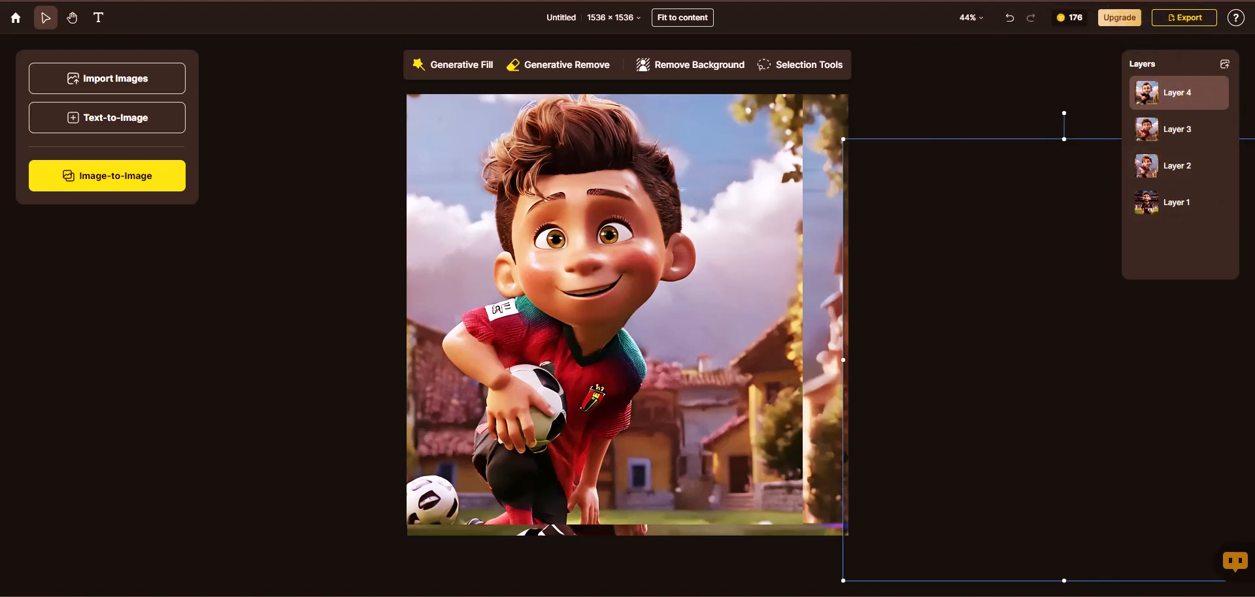
# - Open the downloaded Untitled.zip archive and go into its Untitled folder
pyautogui.click(1169, 1)
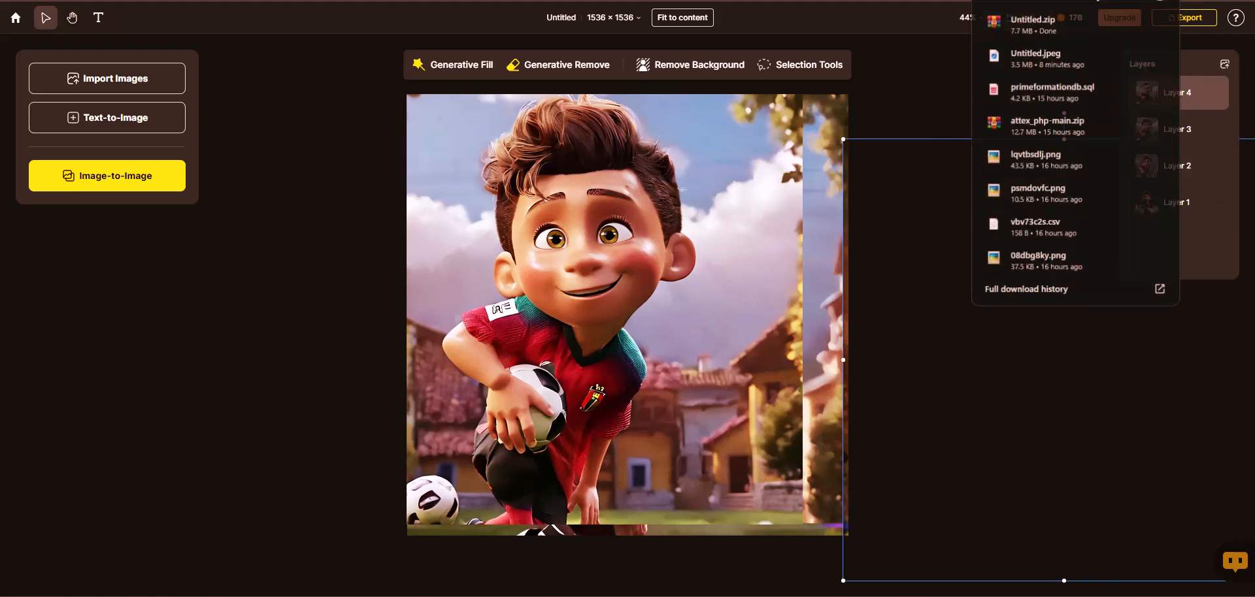
pyautogui.click(1049, 26)
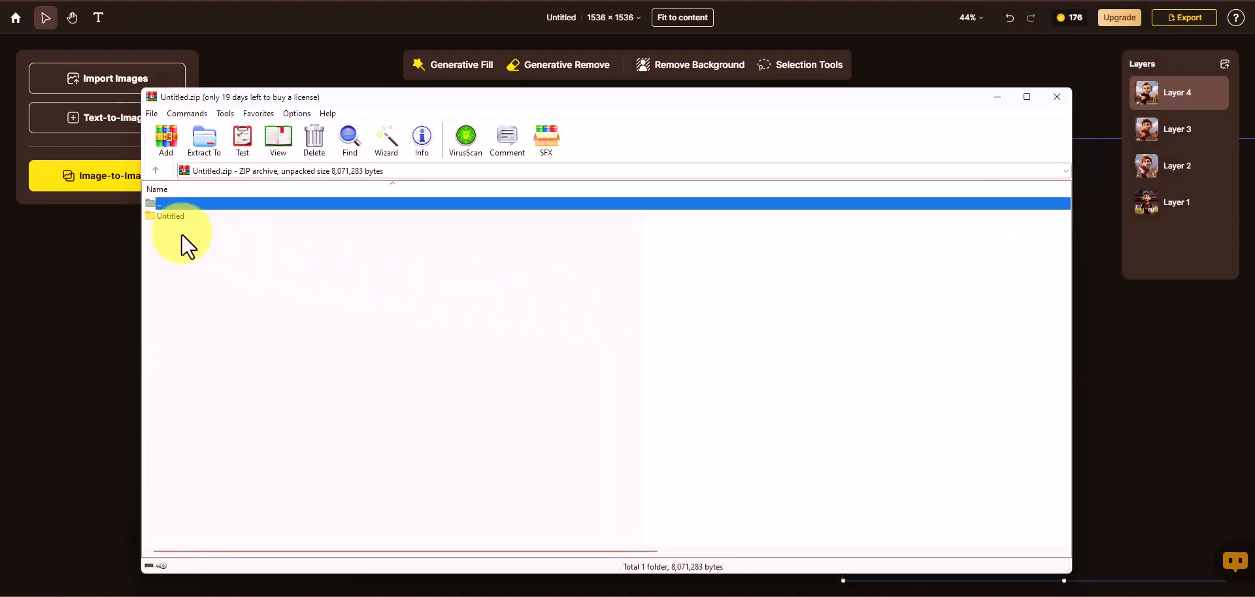
pyautogui.doubleClick(172, 215)
# - View Layer 1.jpeg from the archive, close it and open Layer 4.jpeg
pyautogui.doubleClick(178, 221)
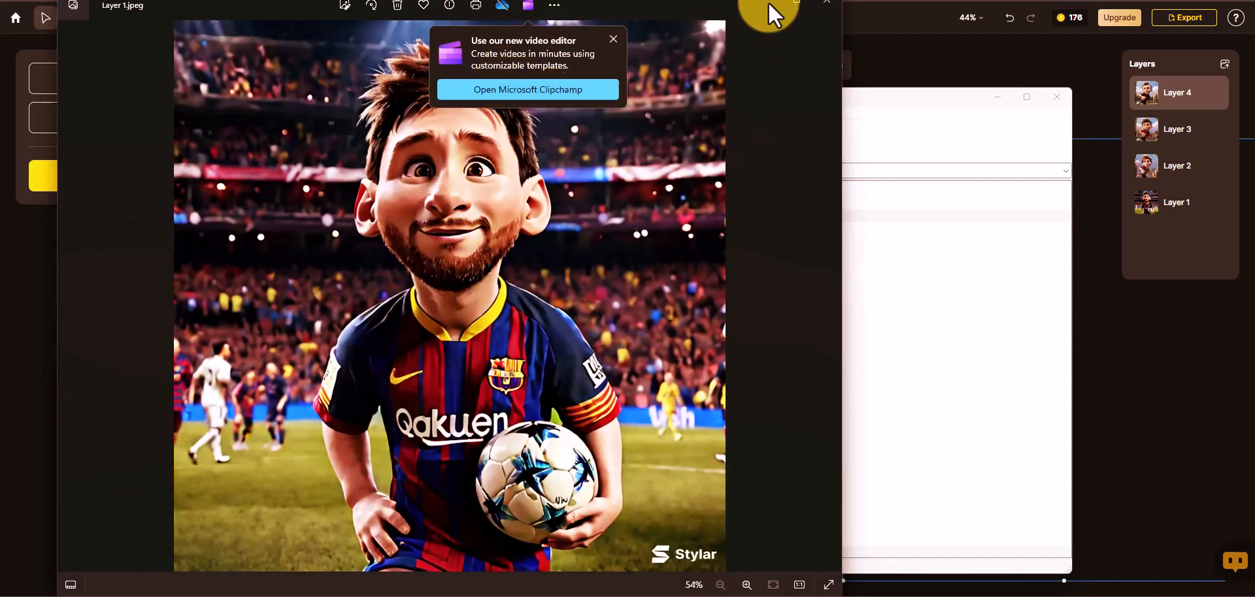
pyautogui.click(827, 5)
pyautogui.doubleClick(186, 257)
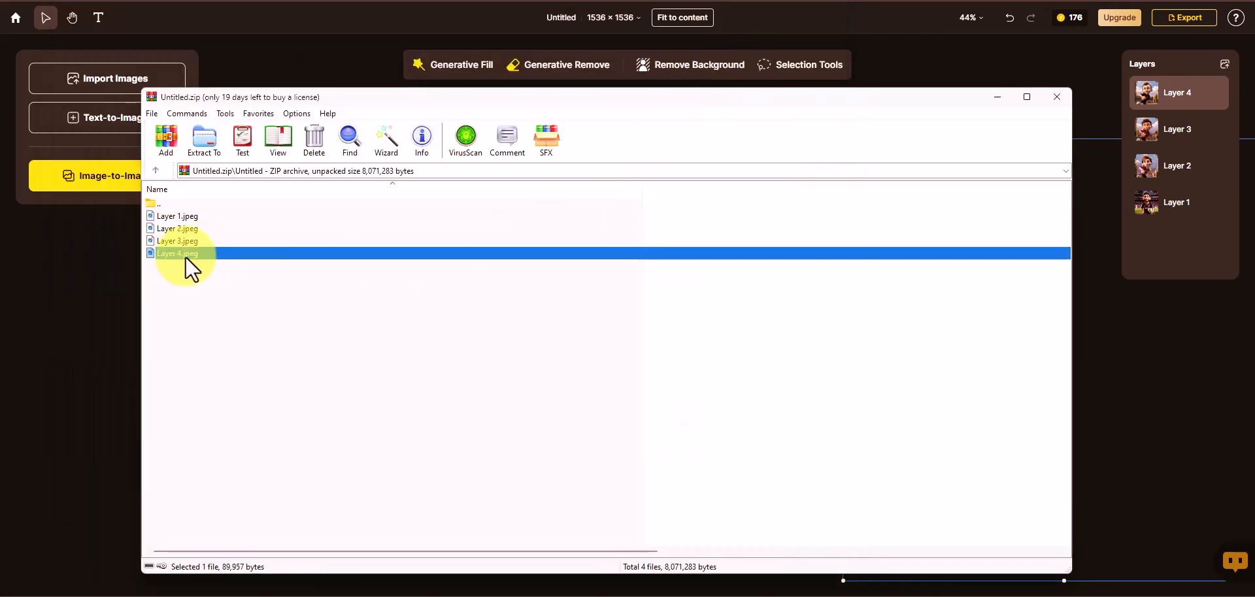